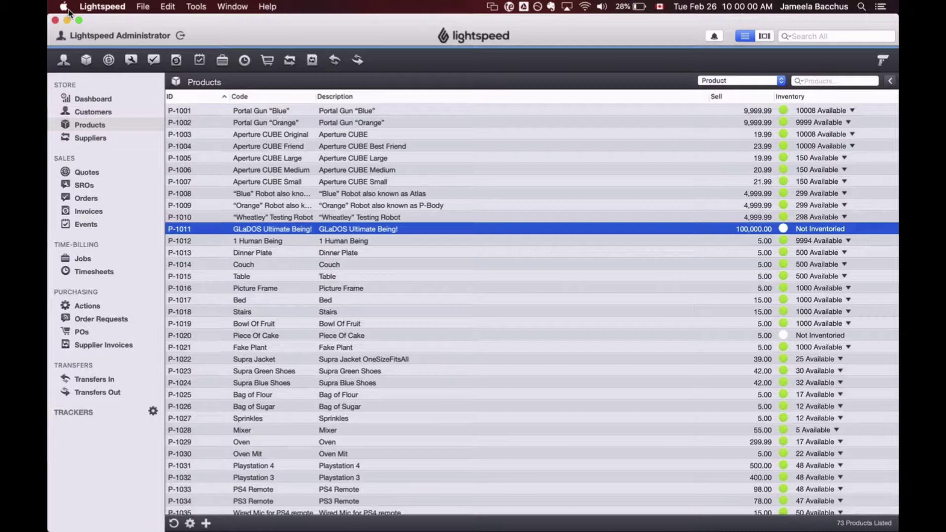
Open the eCommerce settings (Store Region North America 1, Tax Setting eCOM) and move the dialog left
click(104, 7)
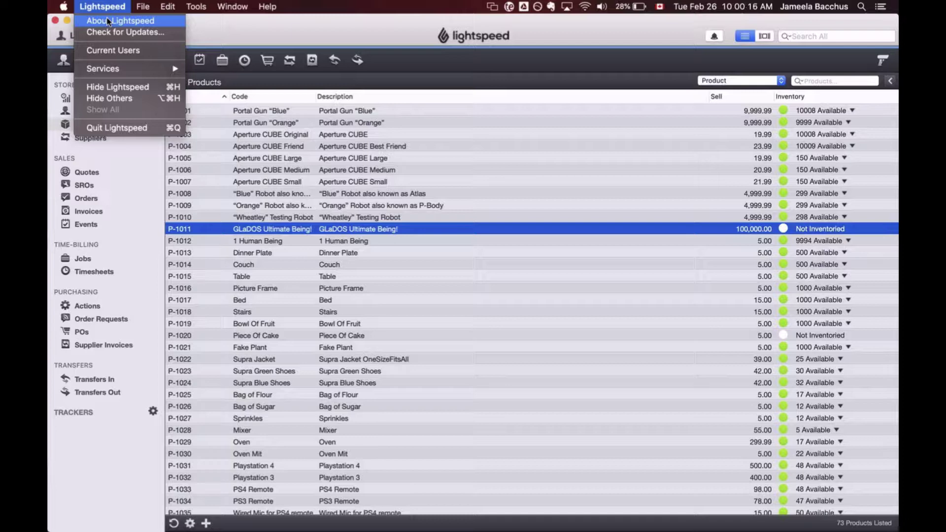
click(251, 32)
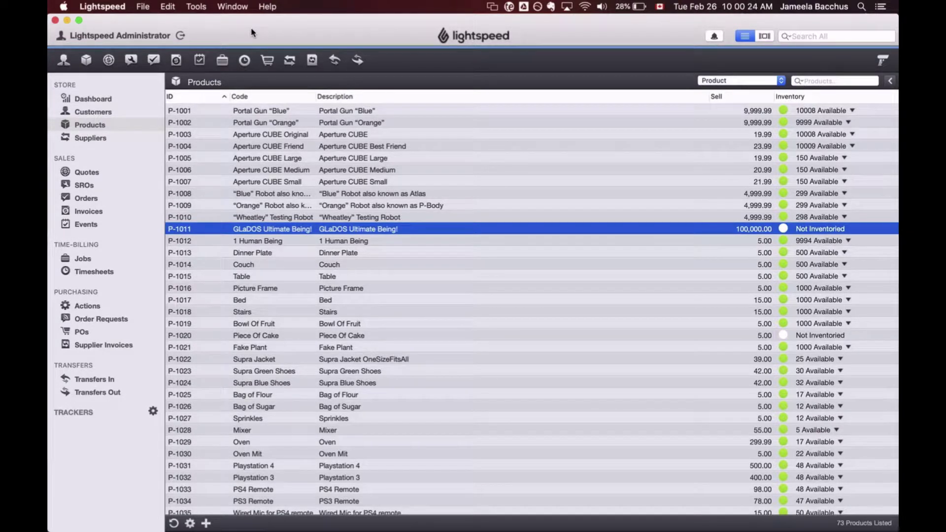
click(197, 7)
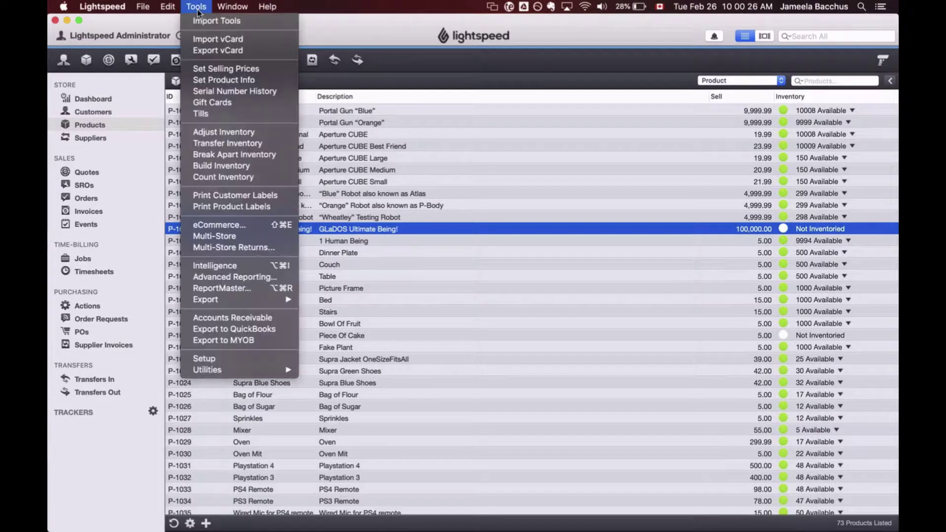
click(258, 229)
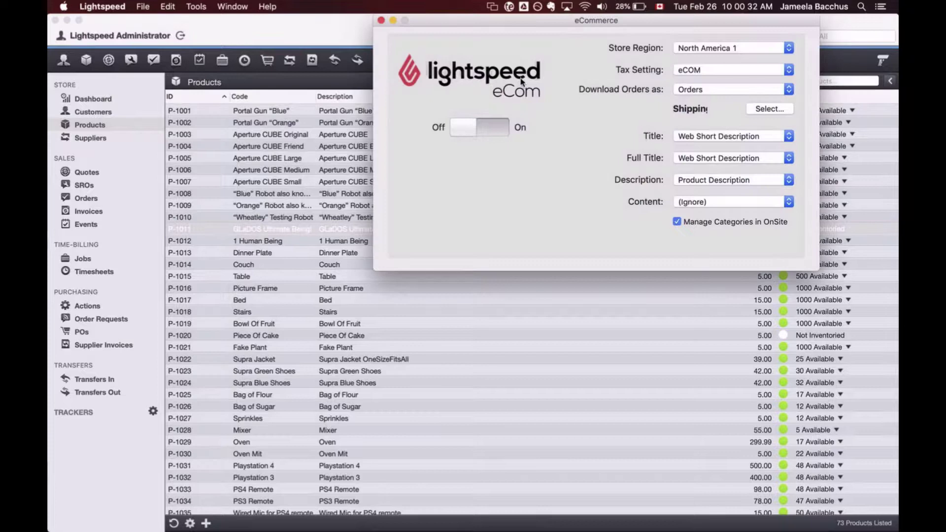
drag(576, 22, 459, 22)
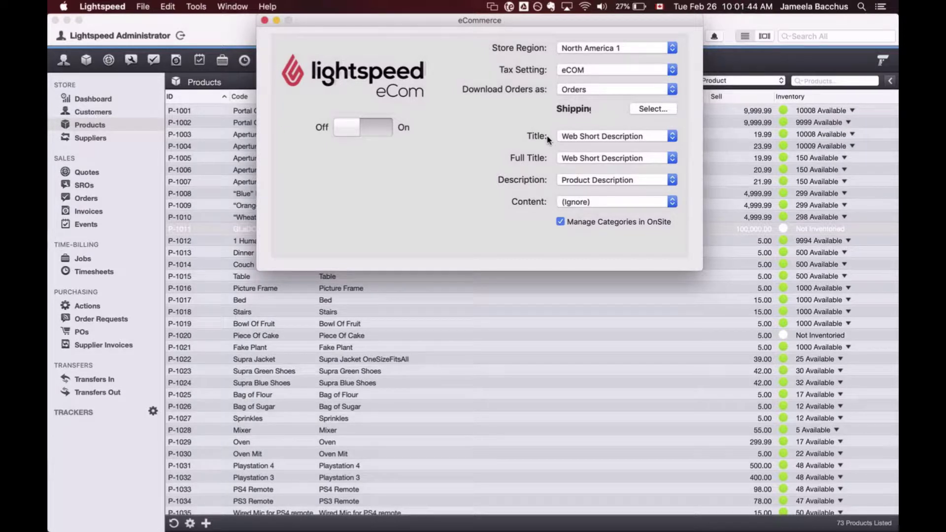
click(595, 136)
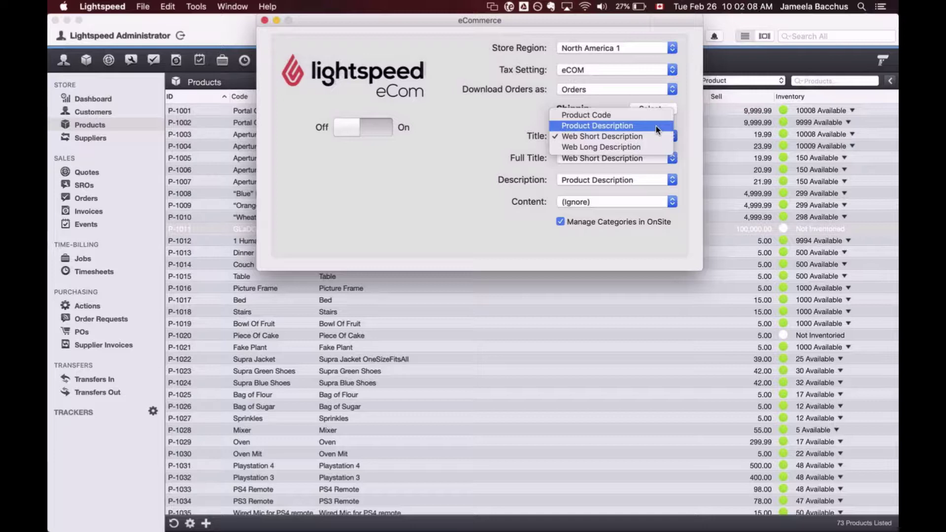
click(489, 149)
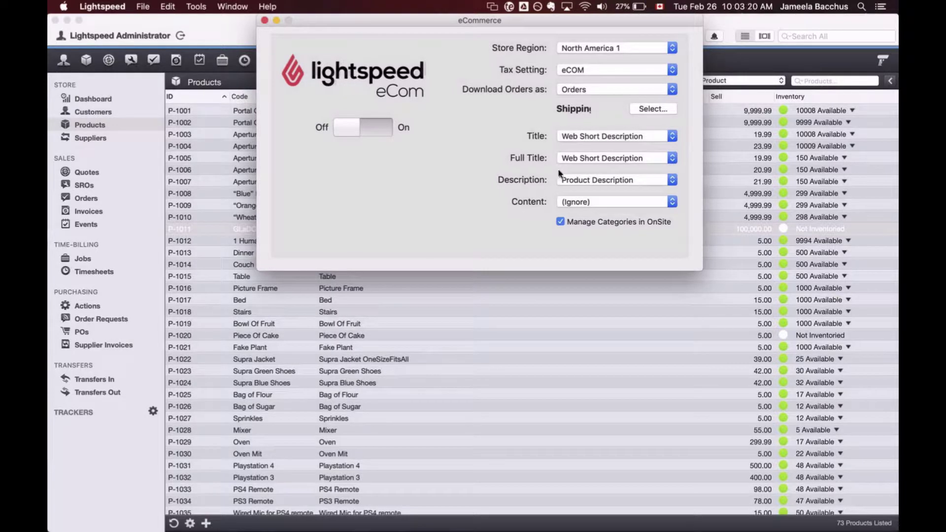
Leave the web title on Web Short Description and close the eCommerce settings window
click(661, 134)
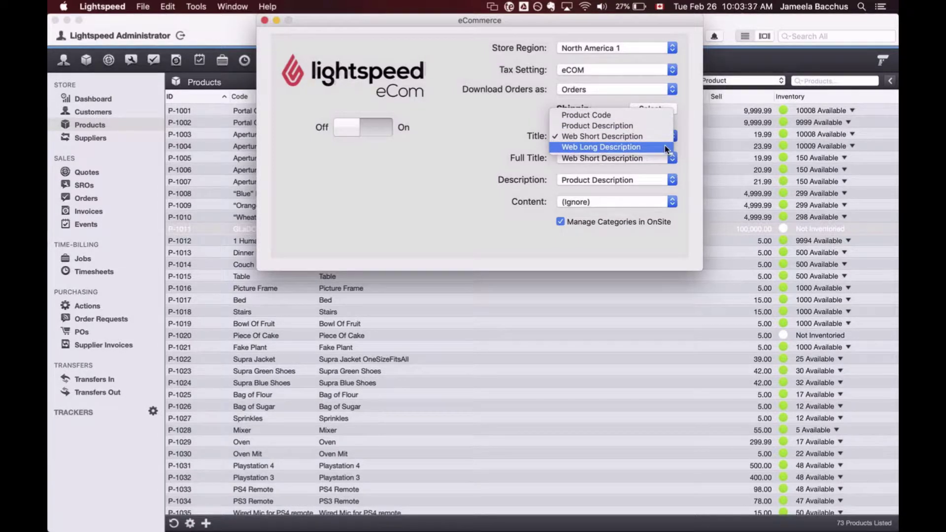
click(522, 115)
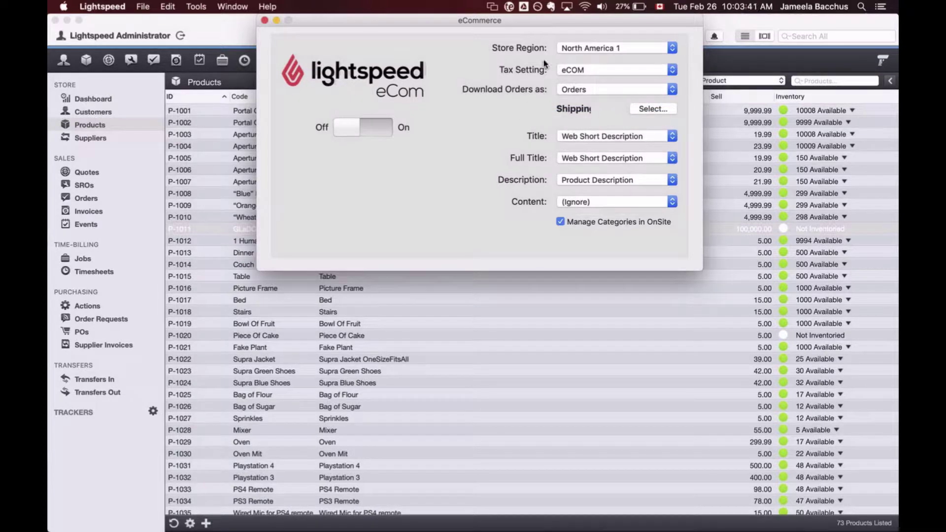
drag(551, 25, 745, 20)
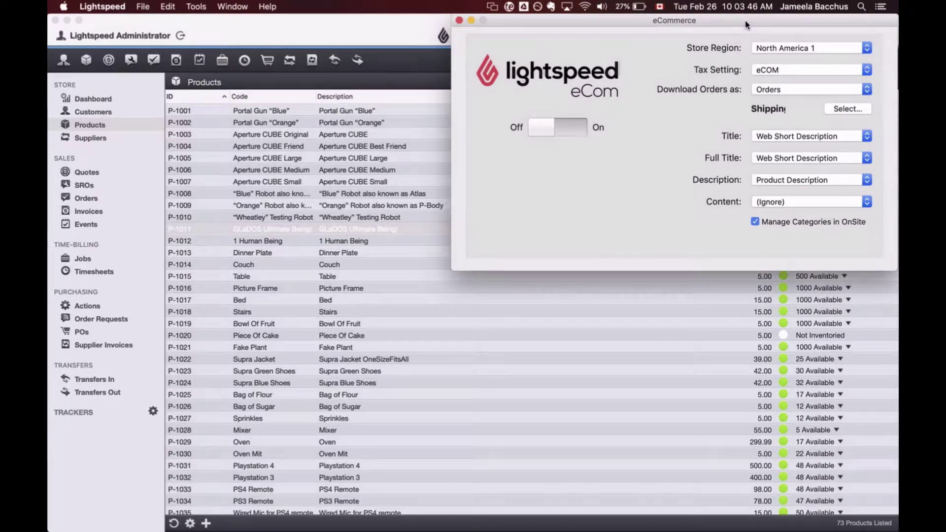
click(459, 20)
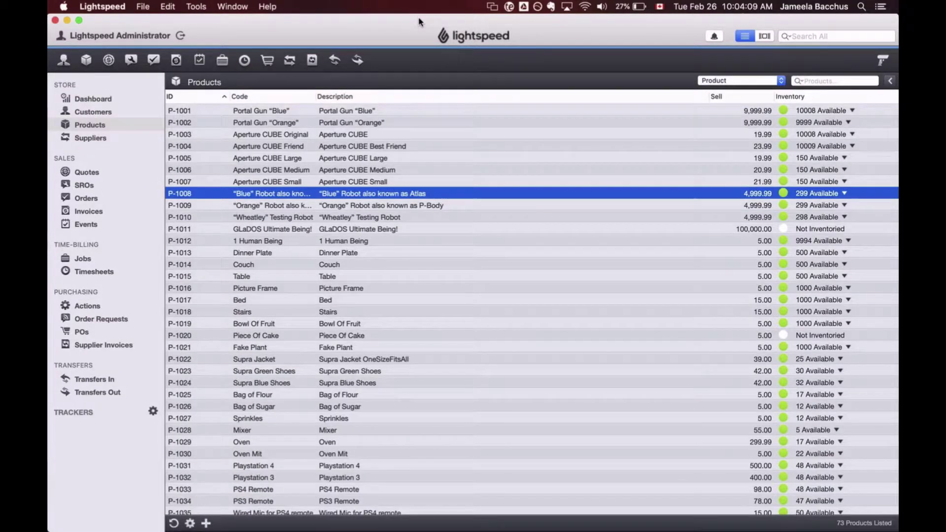
Open product P-1018 Stairs and view its web details: Sell Online on, categories Testing Accessories, Levels, Decorum
click(339, 312)
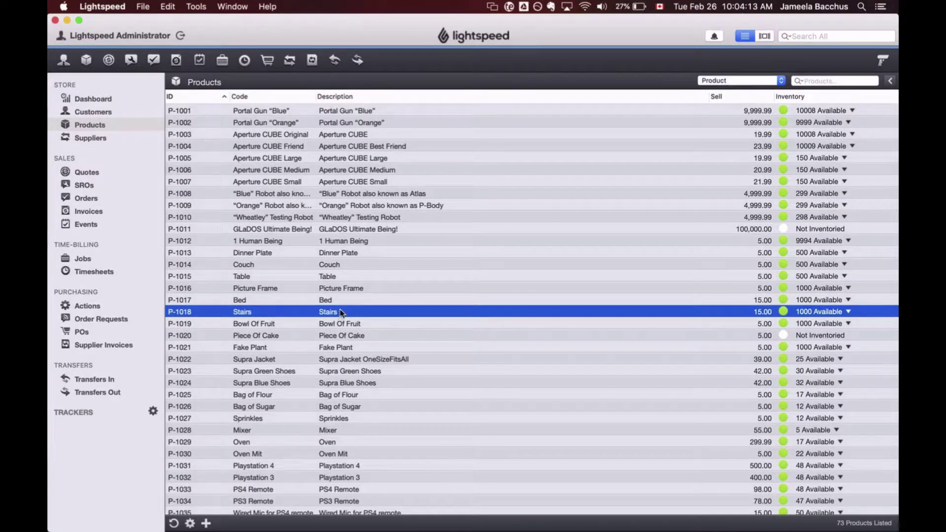
key(Return)
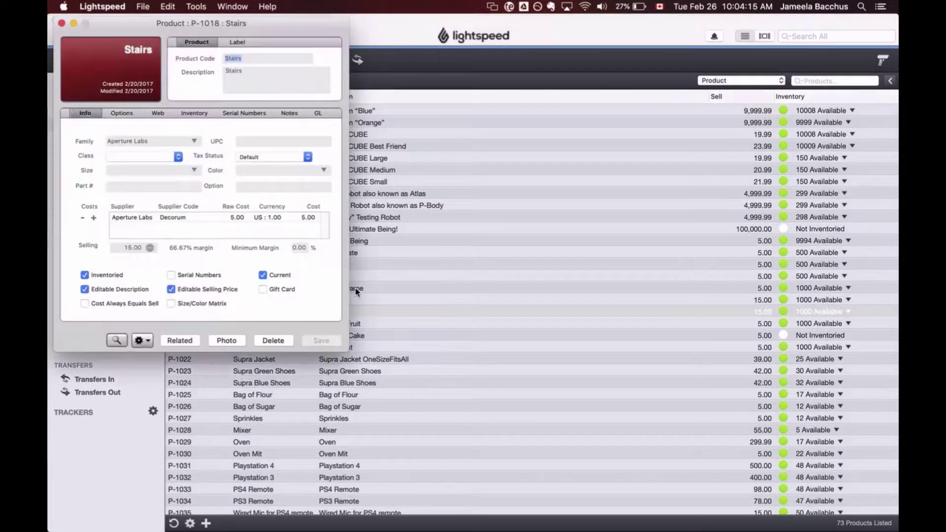
drag(282, 30, 407, 24)
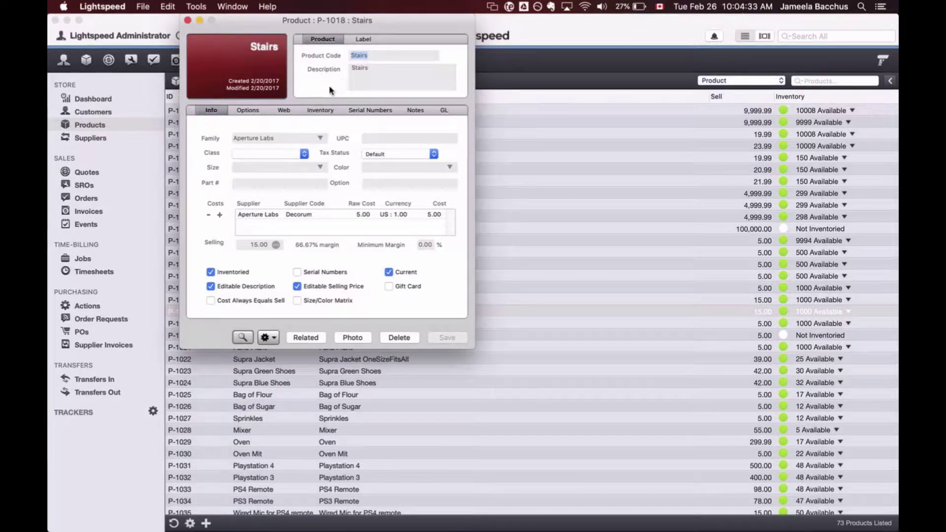
click(282, 113)
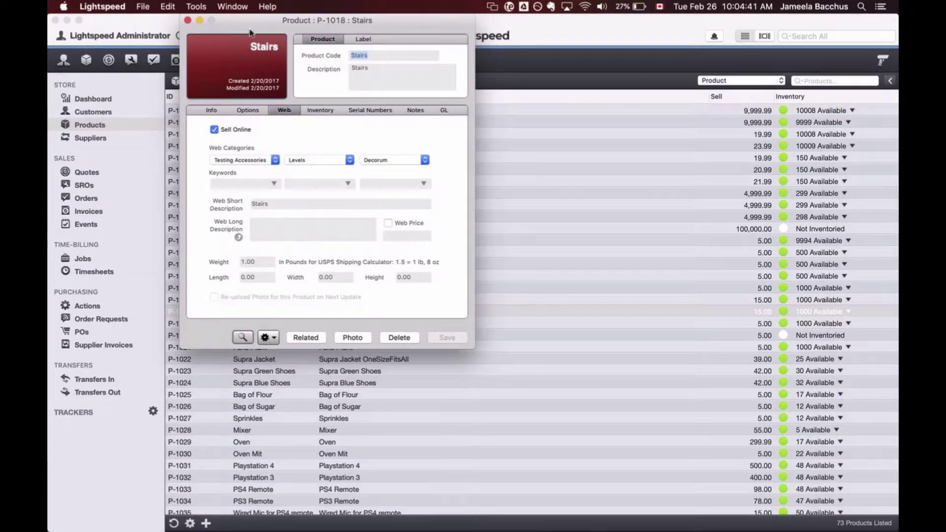
Bring the eCommerce settings back up and set the web Description source to Web Short Description
click(248, 7)
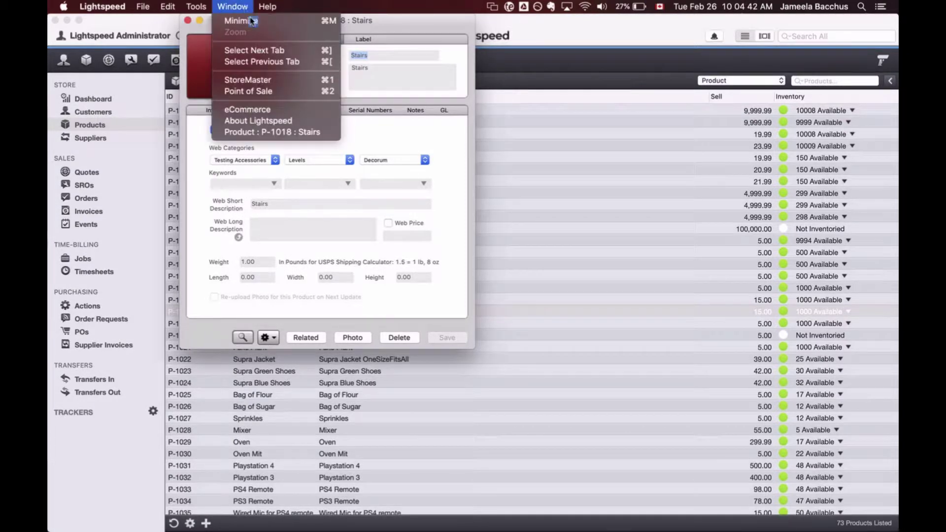
click(257, 112)
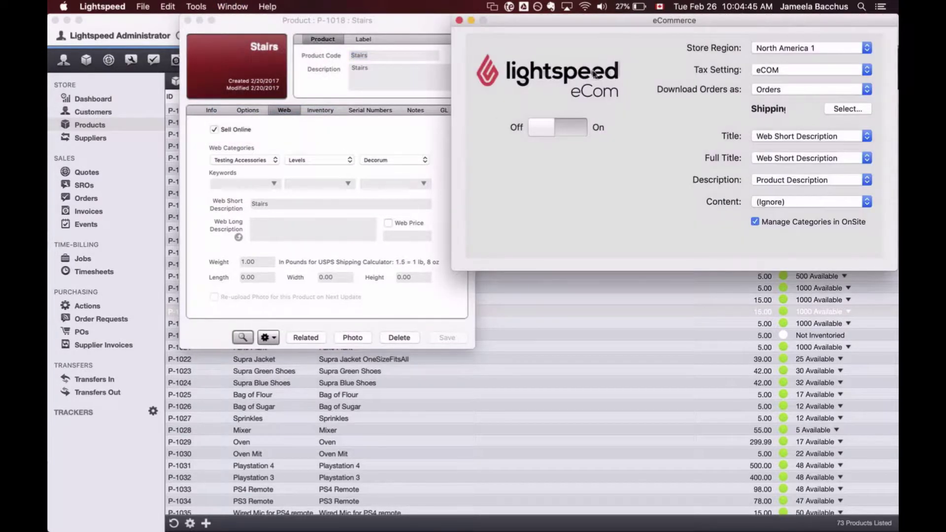
drag(607, 26, 608, 27)
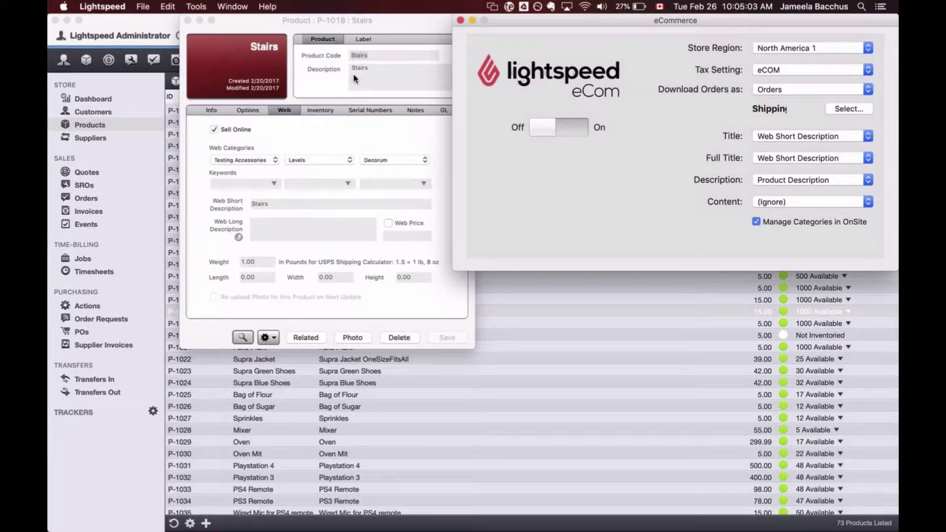
click(769, 182)
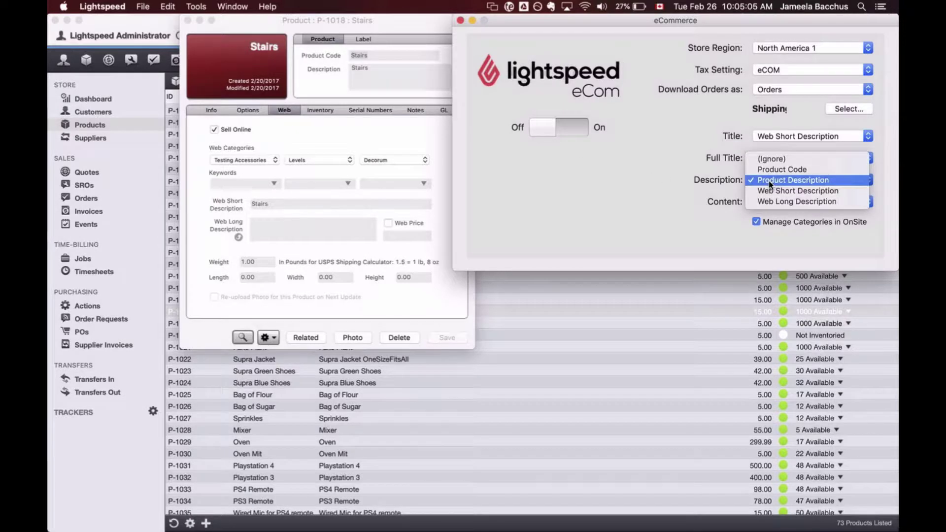
click(772, 190)
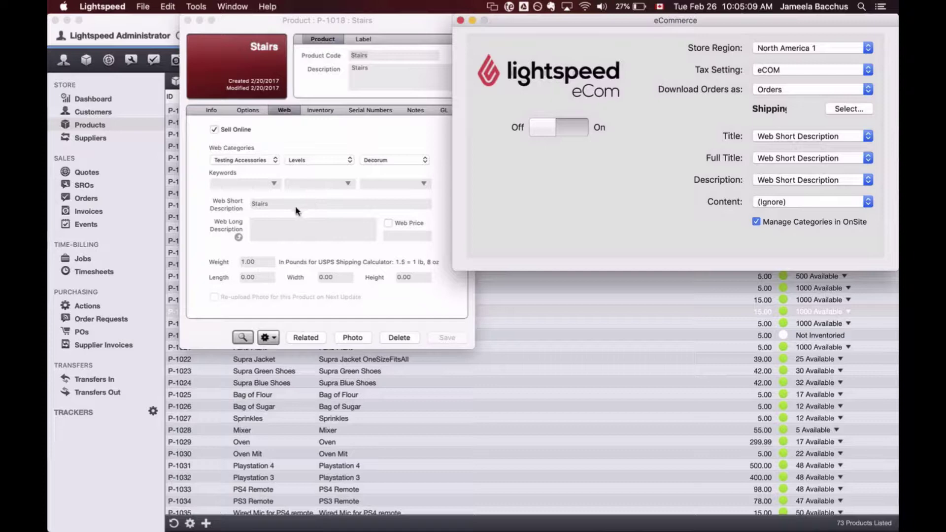
drag(272, 204, 253, 203)
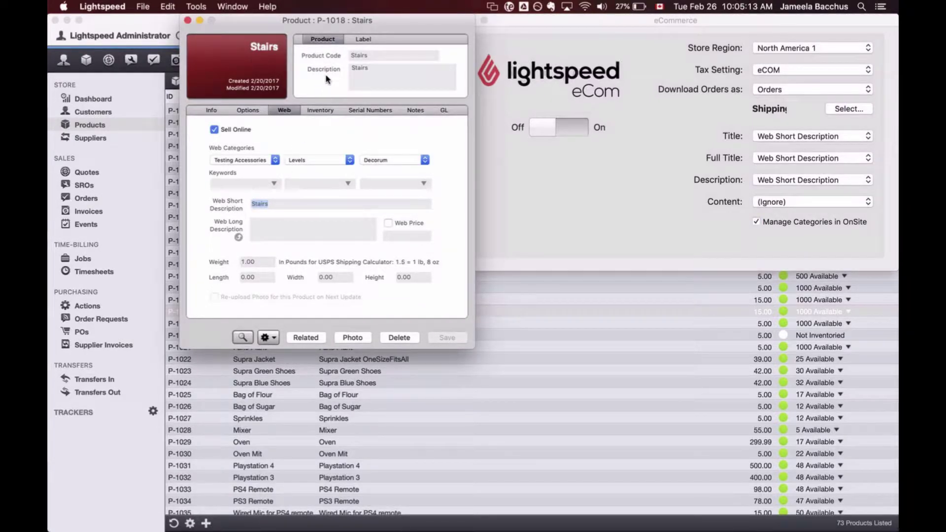
Map both the web Title and Full Title to Product Description
click(822, 138)
click(817, 127)
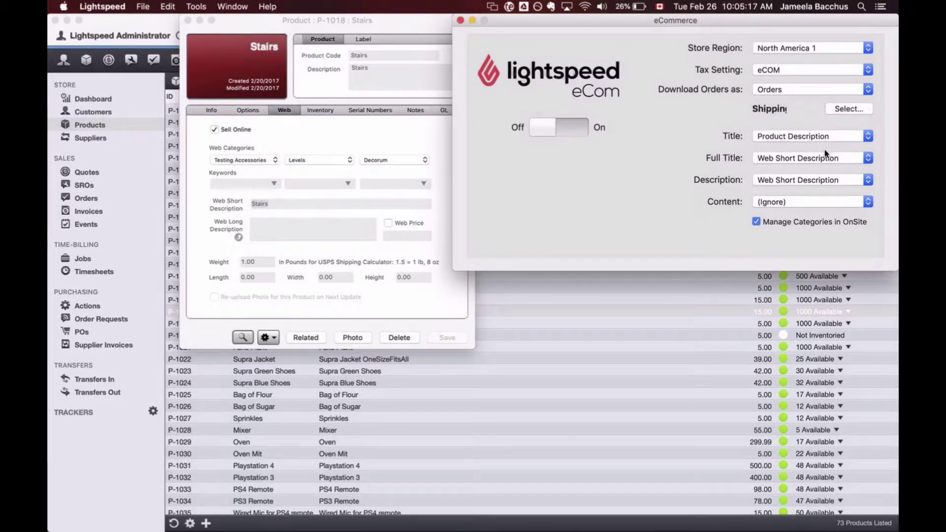
click(824, 158)
click(819, 147)
Extend Stairs' Web Short Description to read 'Stairs used to go upstairs.'
click(275, 206)
click(274, 205)
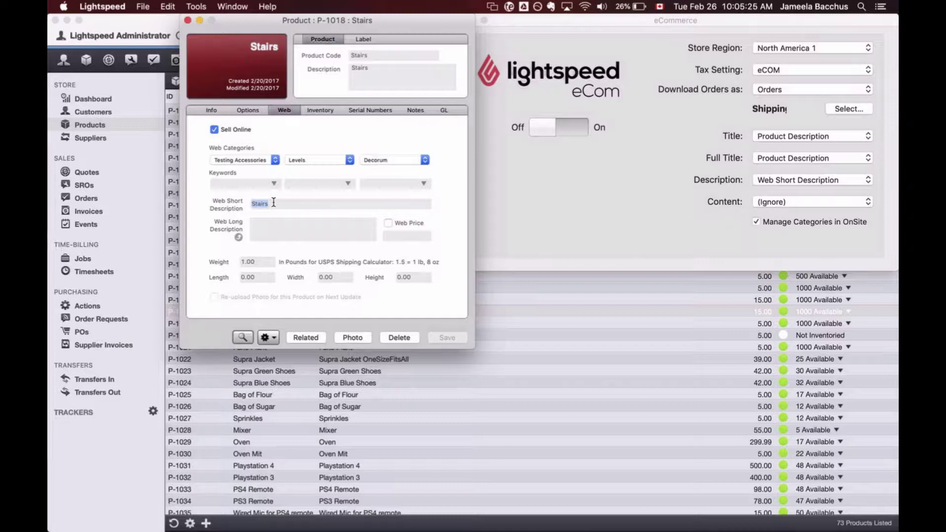
click(274, 202)
text(used to )
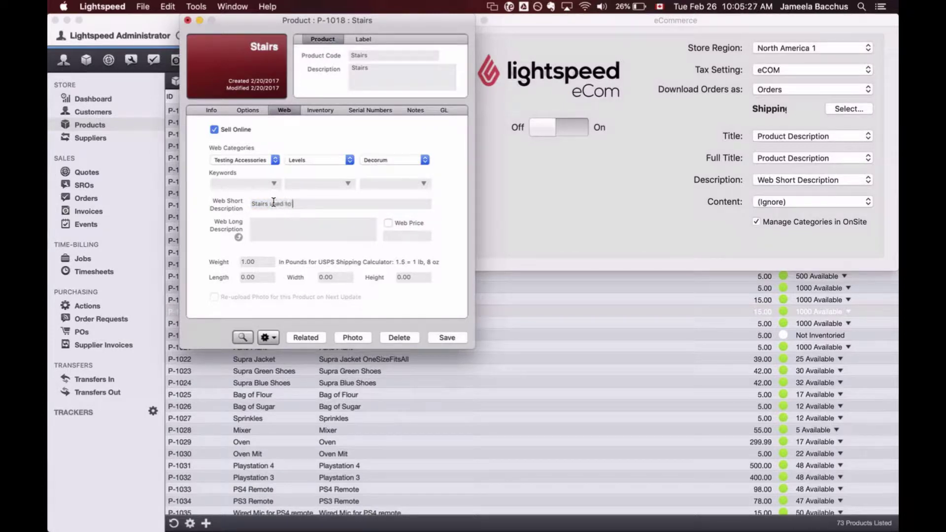
text(go upstairs)
key(BackSpace)
click(305, 229)
Leave web content unmapped and show Stairs' Info page: supplier cost 5.00, selling 15.00, 66.67% margin
click(768, 202)
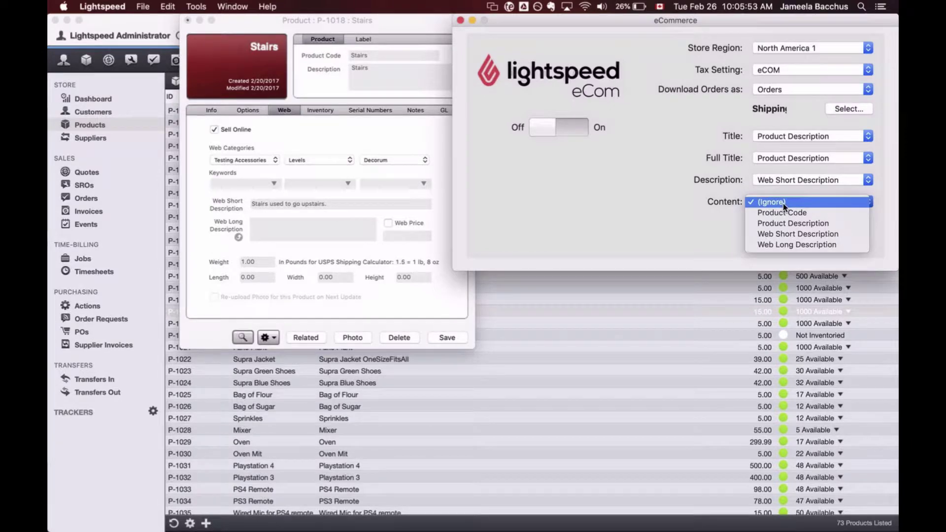
click(695, 203)
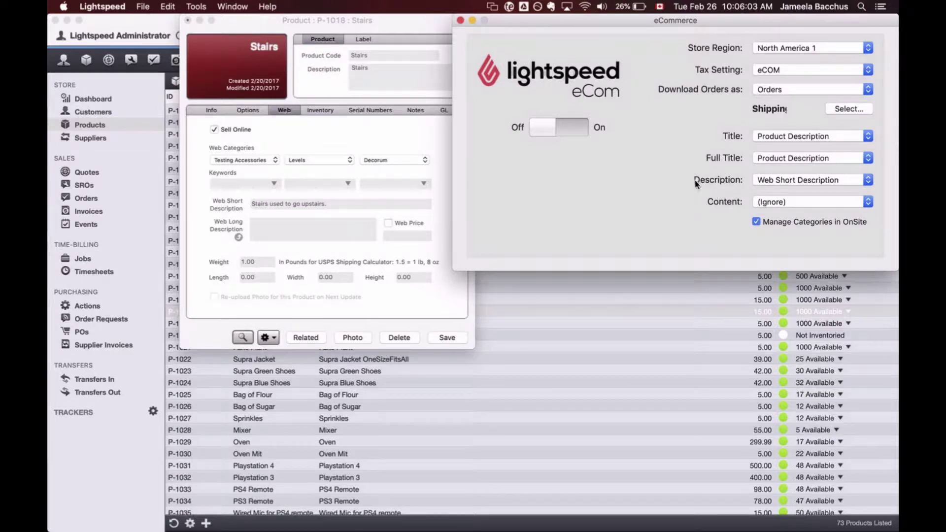
drag(419, 28, 395, 26)
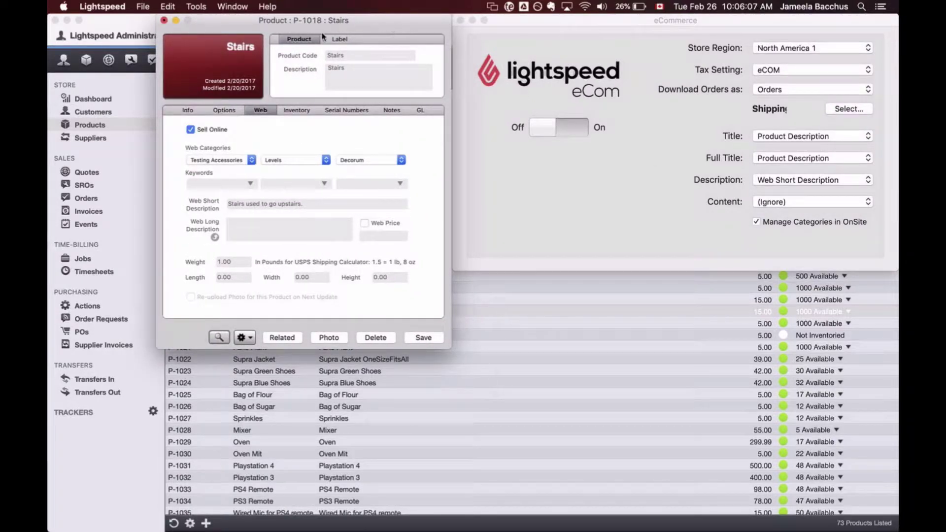
click(188, 111)
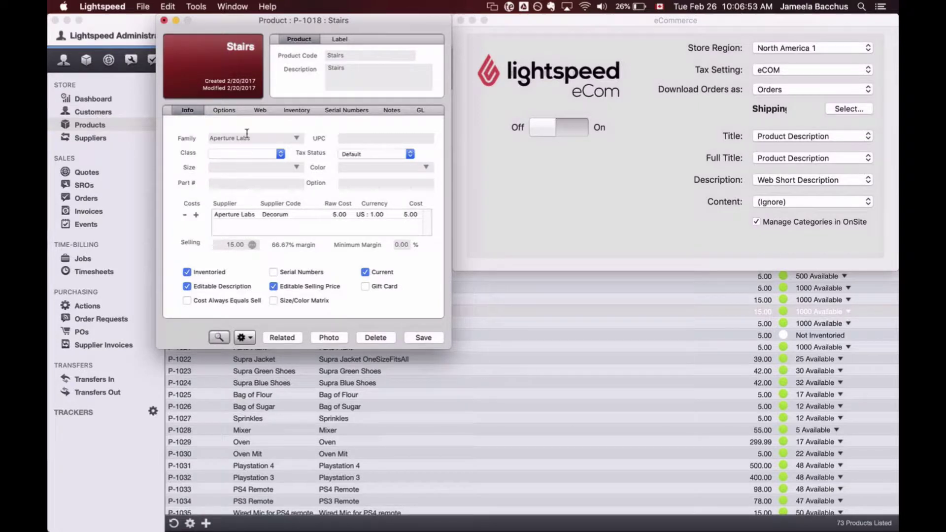
On Stairs' Web tab, turn the separate Web Price option on and back off
click(258, 111)
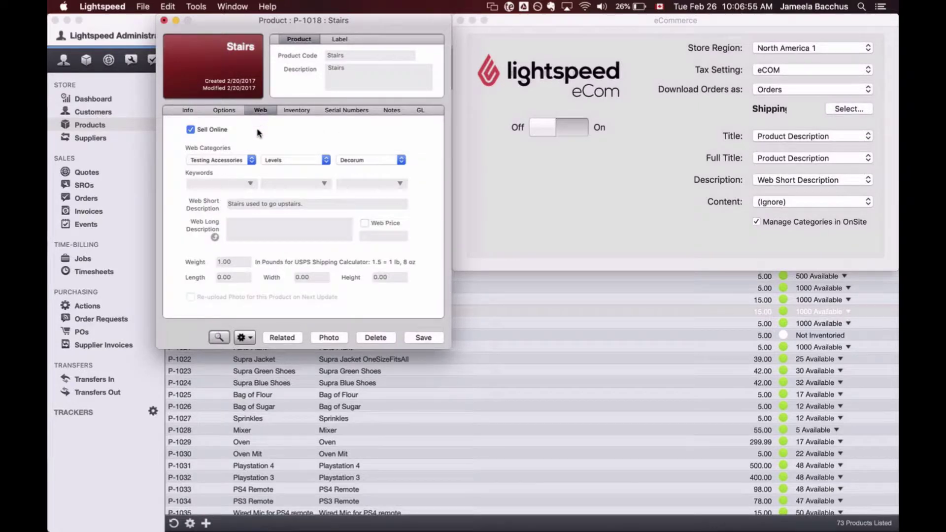
click(365, 224)
click(184, 114)
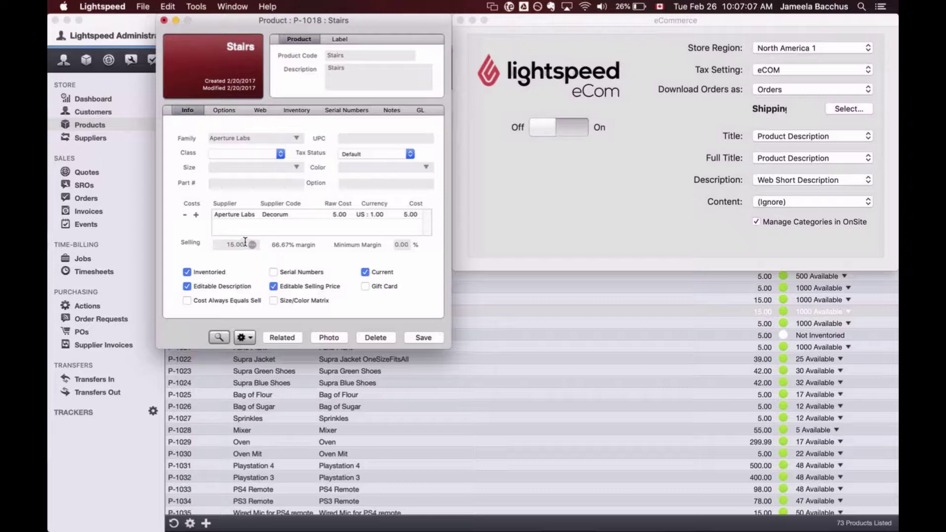
click(259, 110)
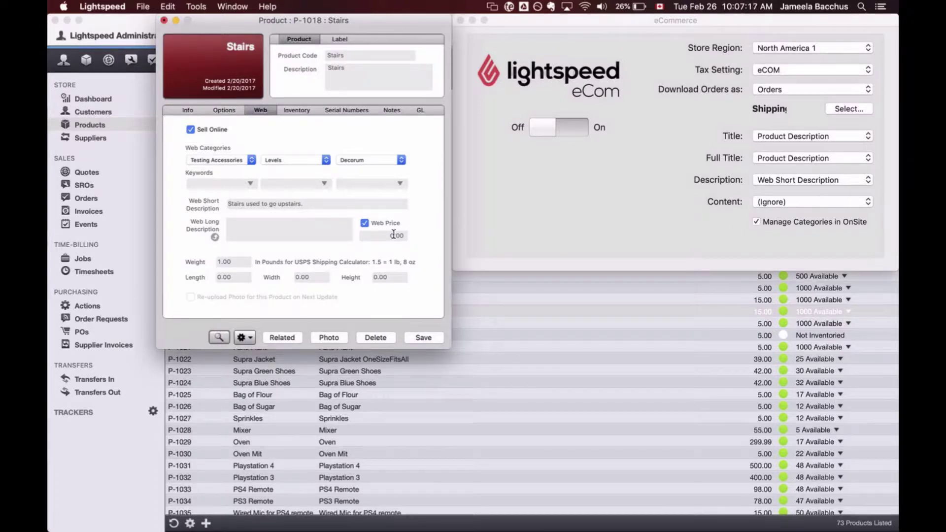
drag(387, 235, 406, 237)
click(366, 225)
click(331, 338)
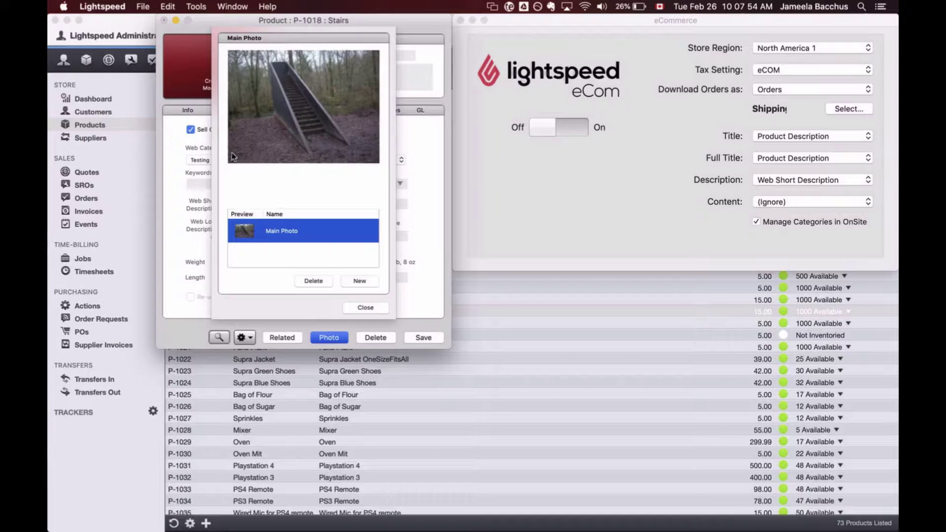
click(368, 283)
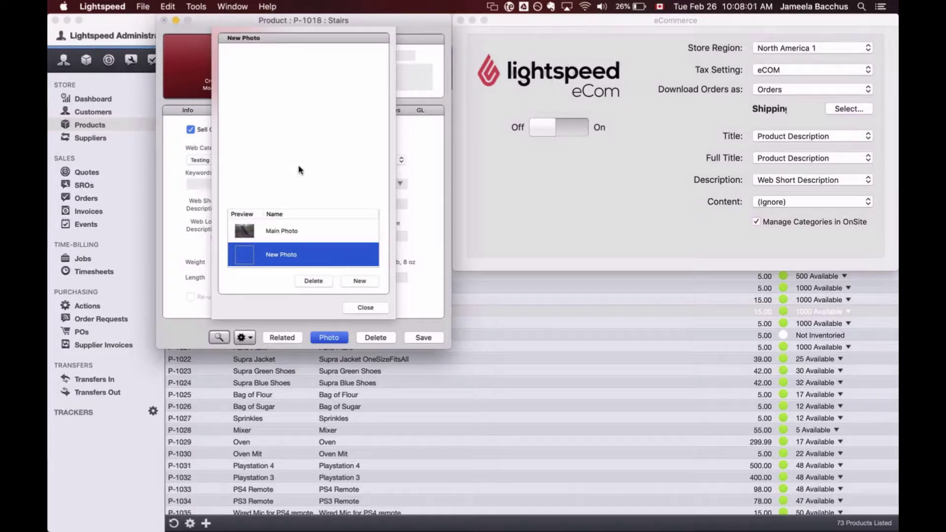
click(318, 281)
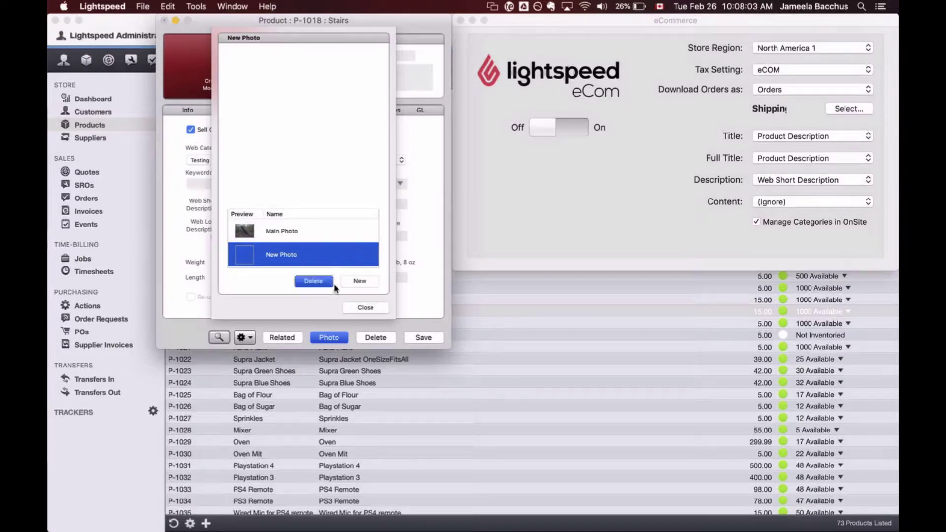
click(379, 309)
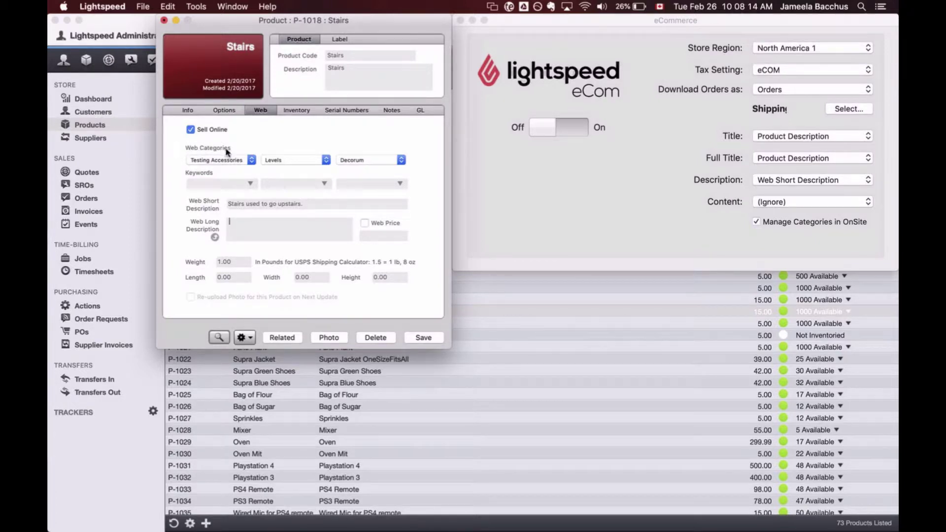
Keep Testing Accessories as Stairs' primary web category, then bring up the Tools menu
click(662, 191)
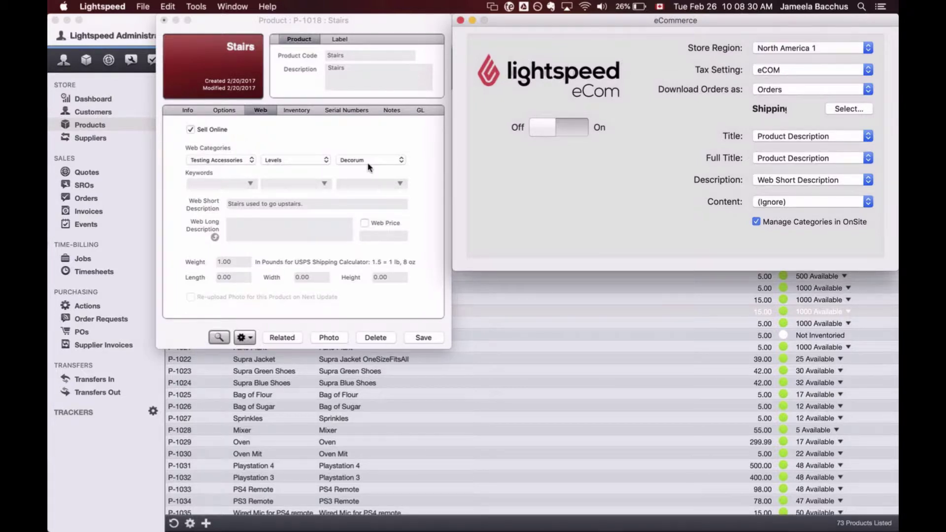
click(251, 163)
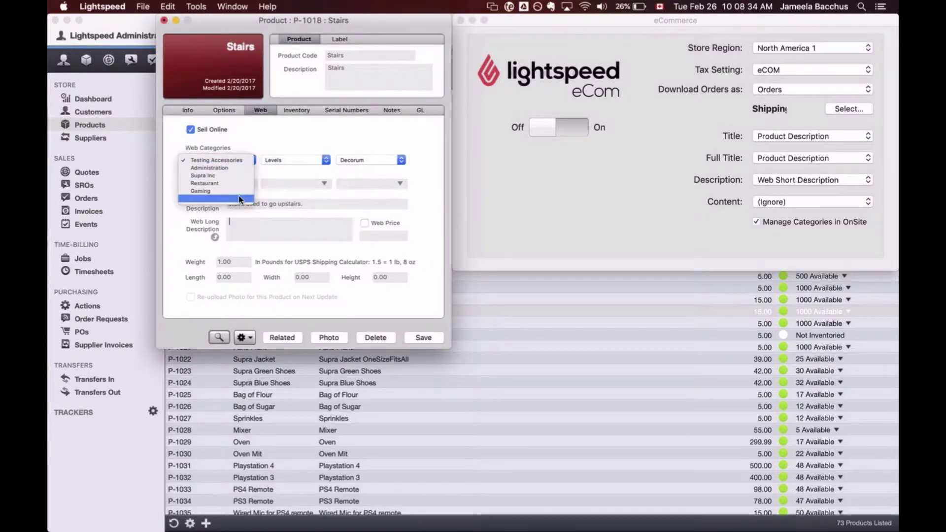
click(263, 151)
click(195, 7)
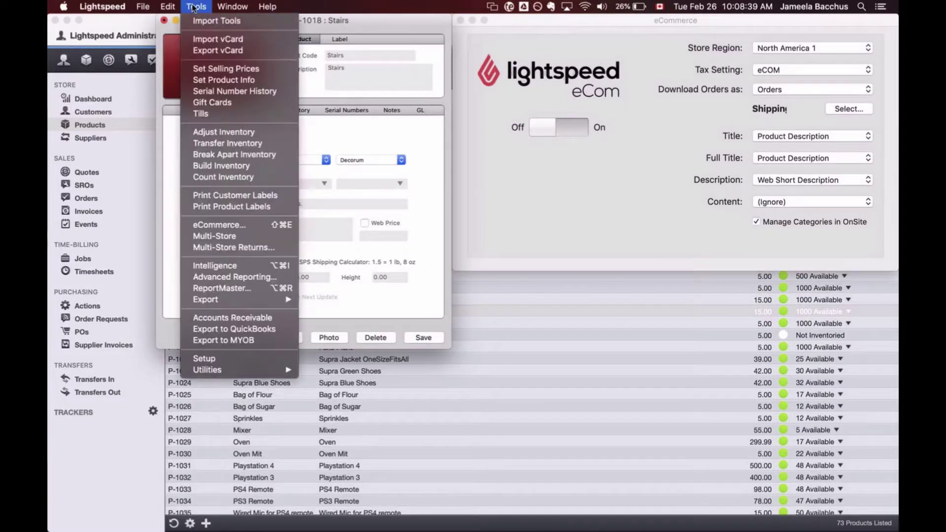
Open Setup at Web Selling > Web Categories and launch the category editor
click(241, 362)
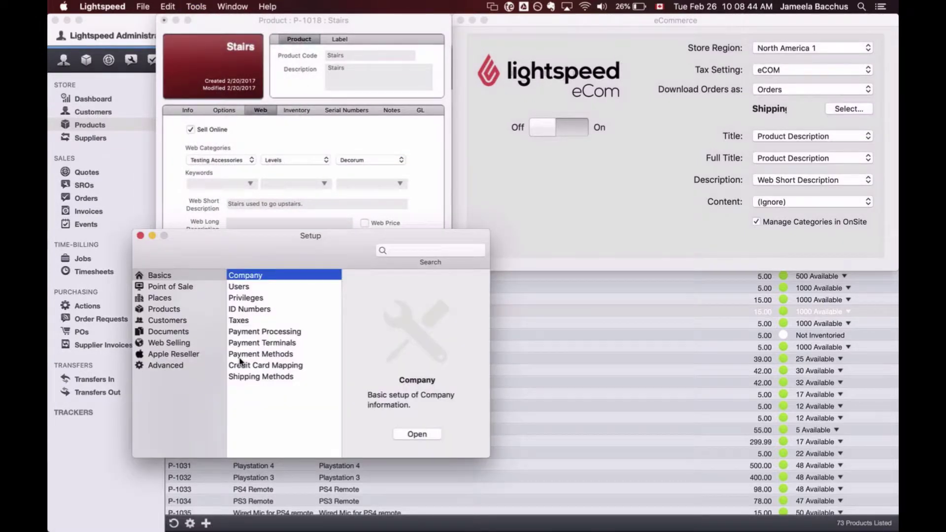
click(203, 344)
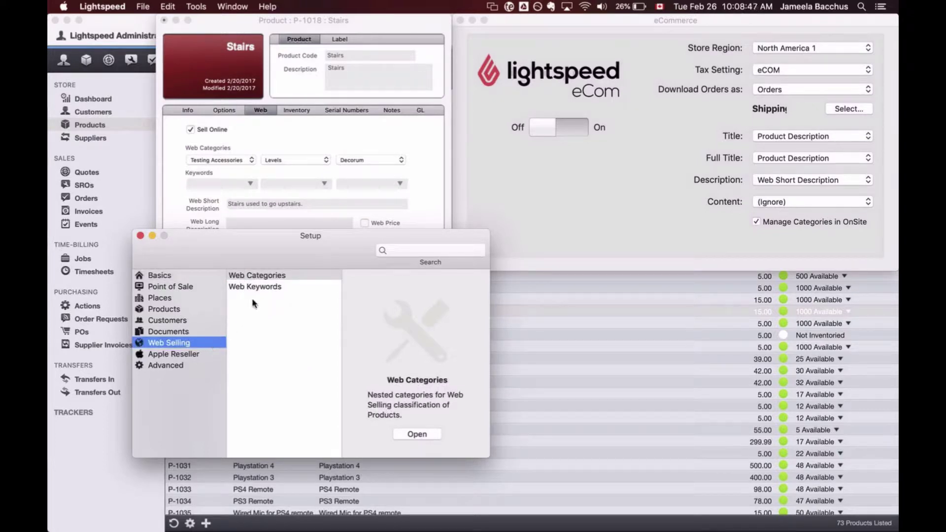
click(272, 277)
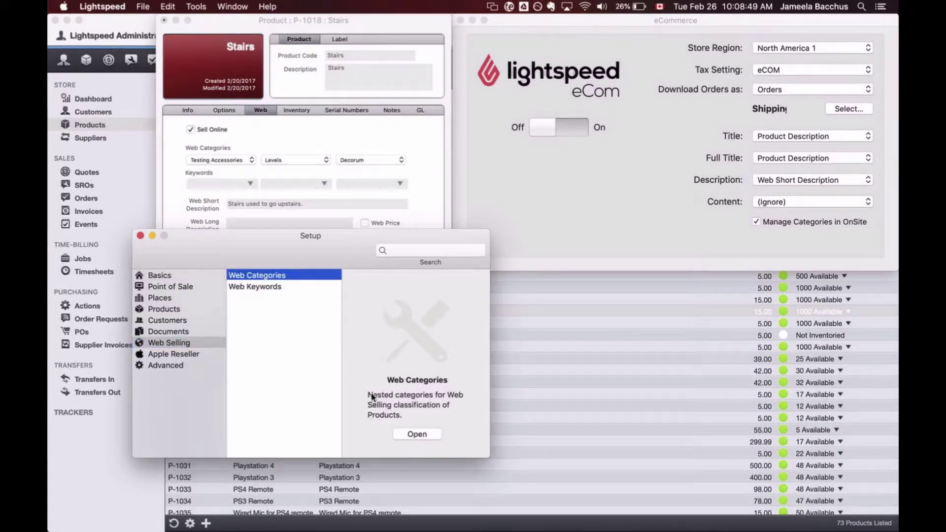
click(432, 433)
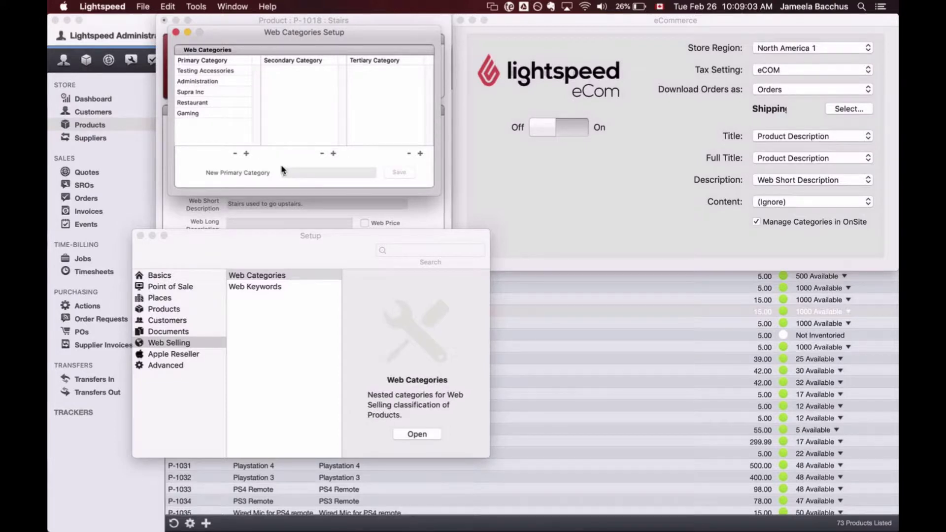
Browse the Testing Accessories > Gun > Blue category tree, then close Web Categories Setup
click(282, 170)
click(231, 72)
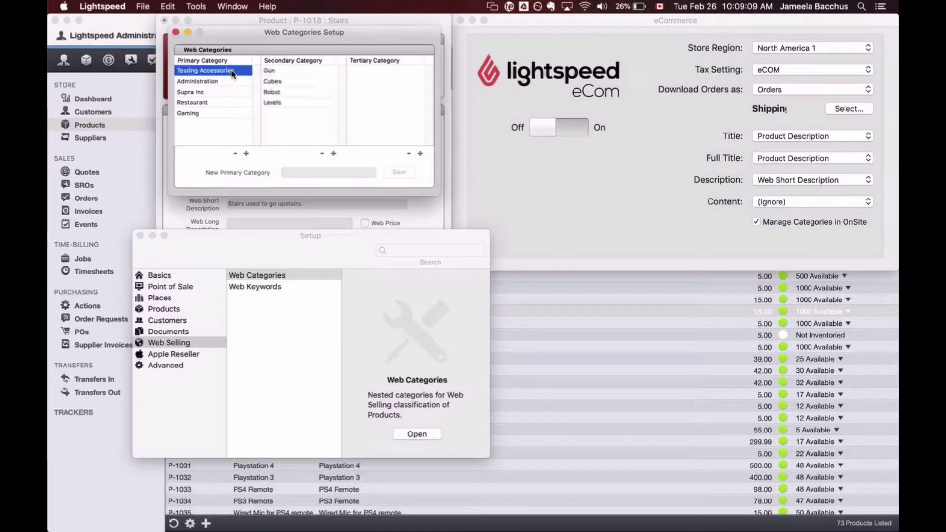
click(298, 71)
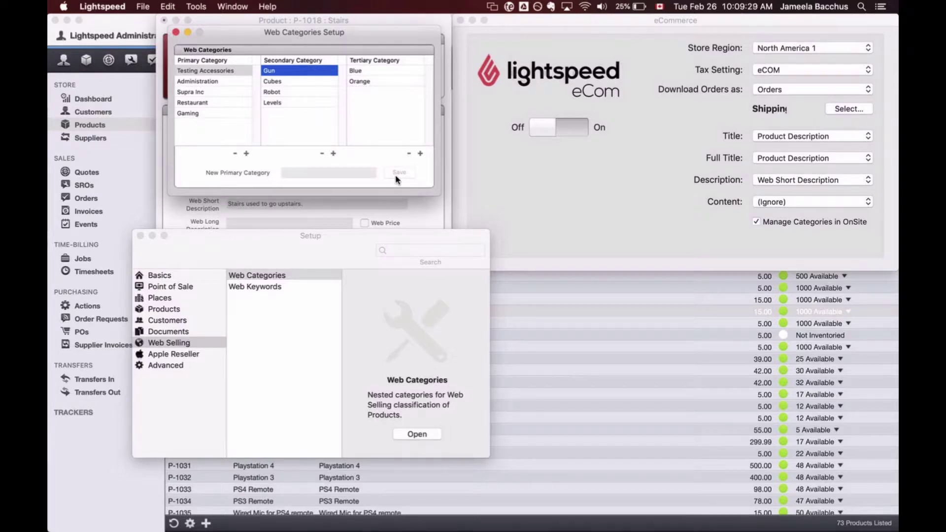
click(366, 74)
click(328, 70)
click(228, 71)
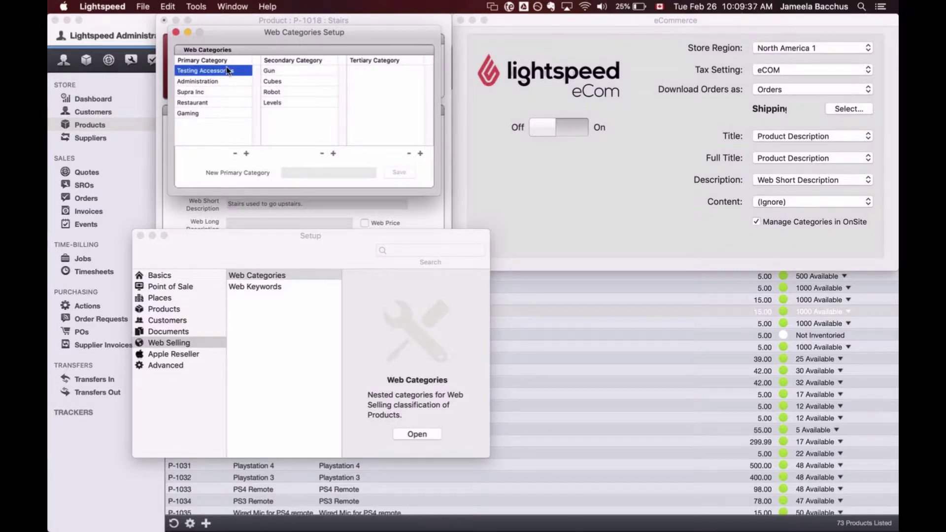
click(176, 32)
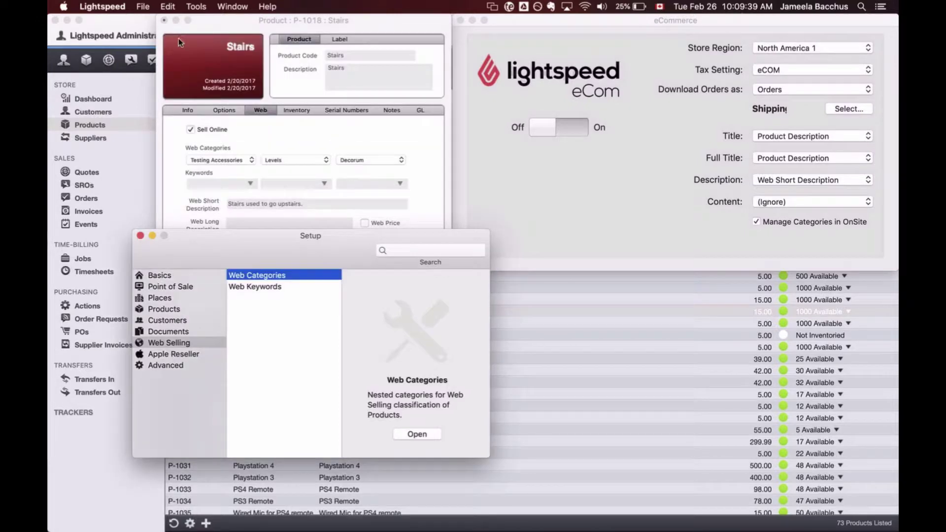
Close the Setup window to return to Stairs' web details beside the eCommerce settings
click(140, 235)
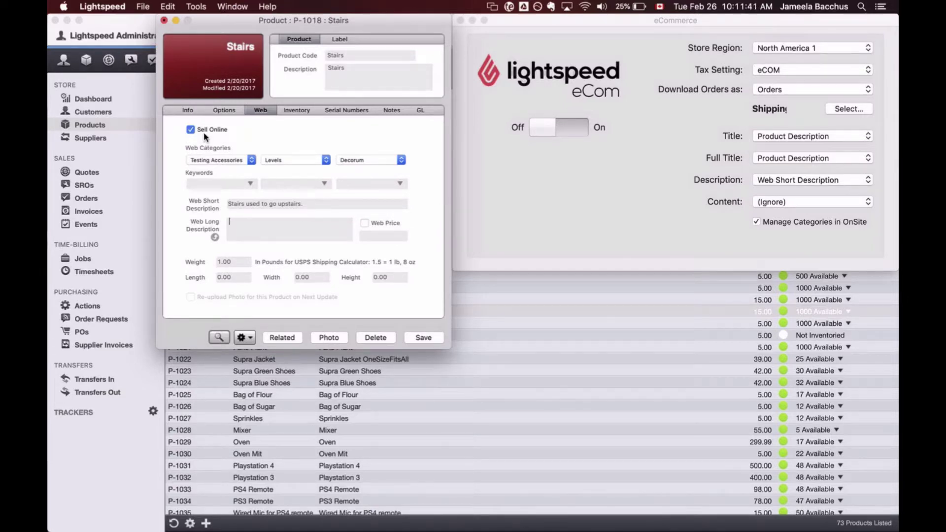
Close the Stairs product without saving, then close the eCommerce settings
click(168, 20)
click(284, 92)
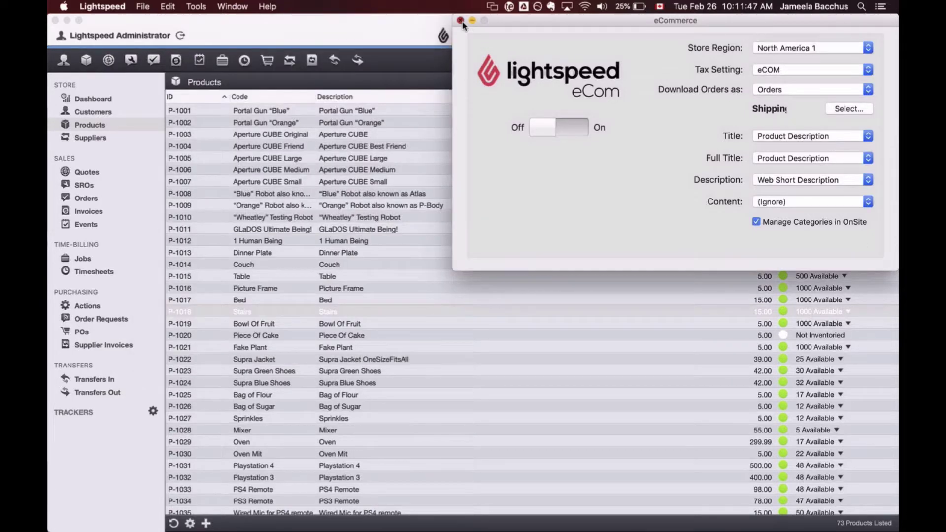
click(460, 20)
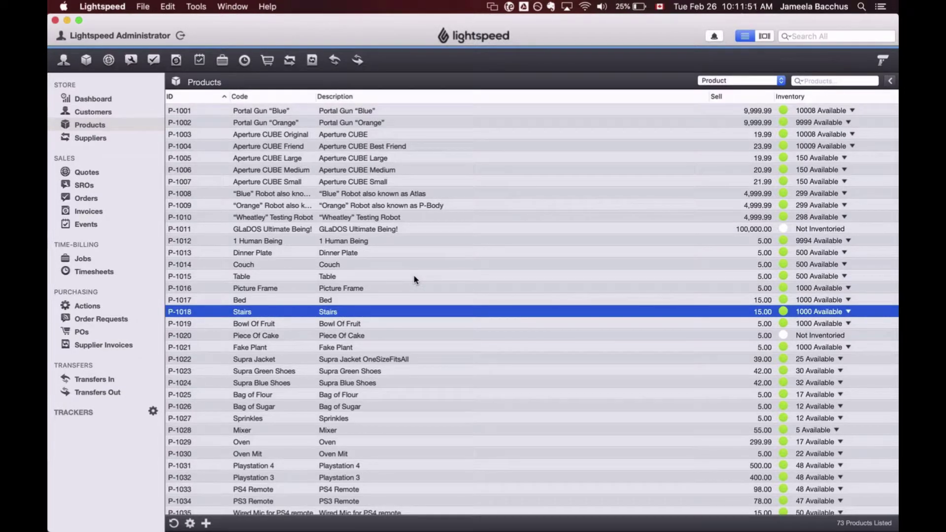
Open the T-Shirt master product P-1068 and show its Web details
scroll(414, 279, down, 10)
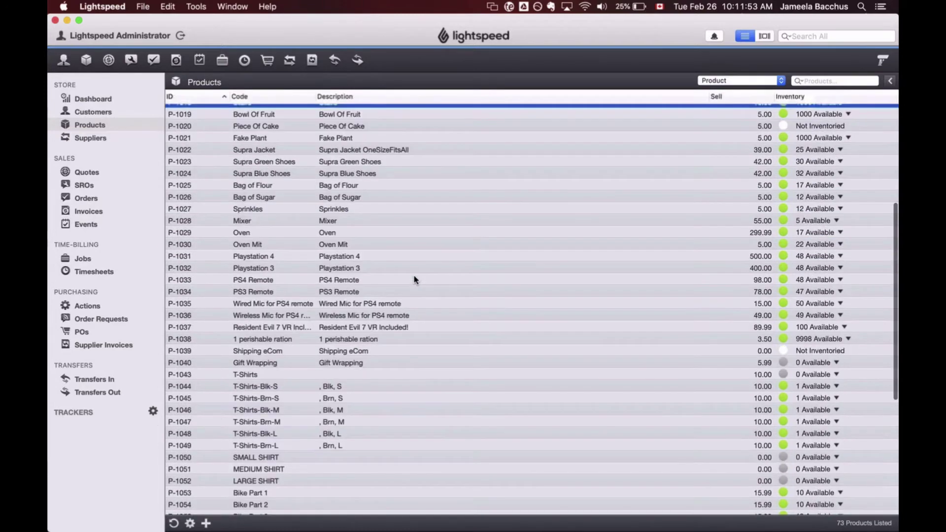
scroll(414, 279, down, 5)
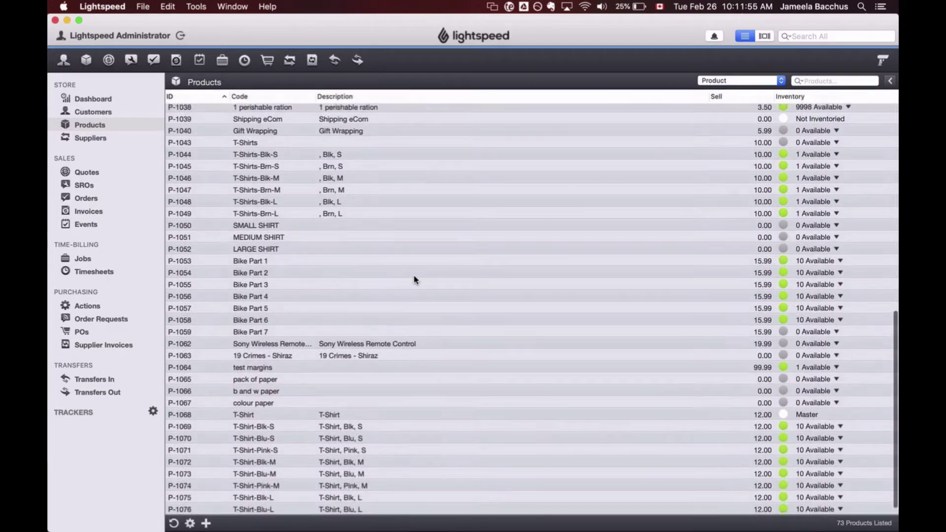
scroll(414, 280, down, 1)
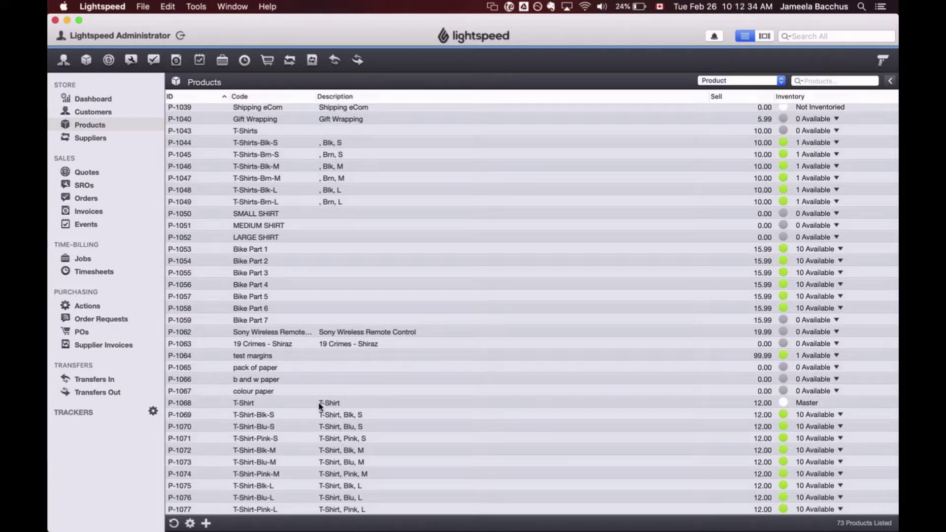
click(290, 408)
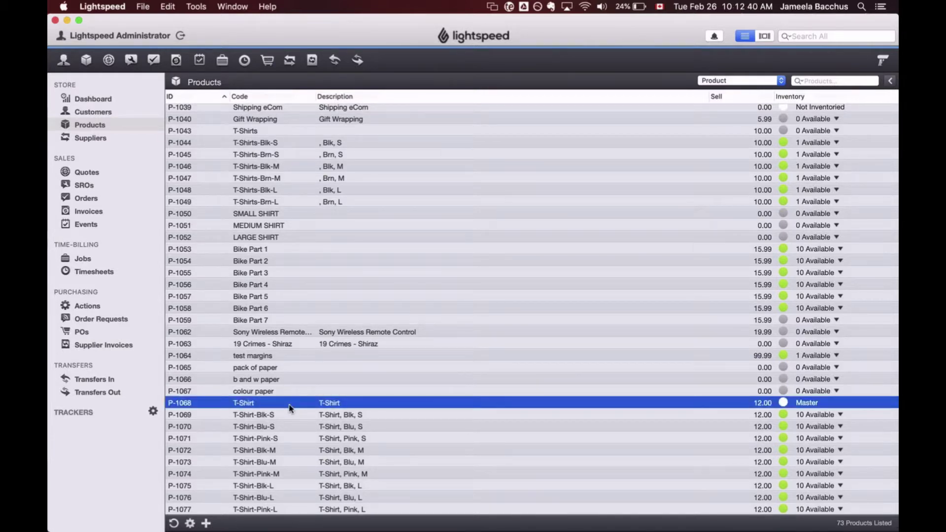
double_click(290, 407)
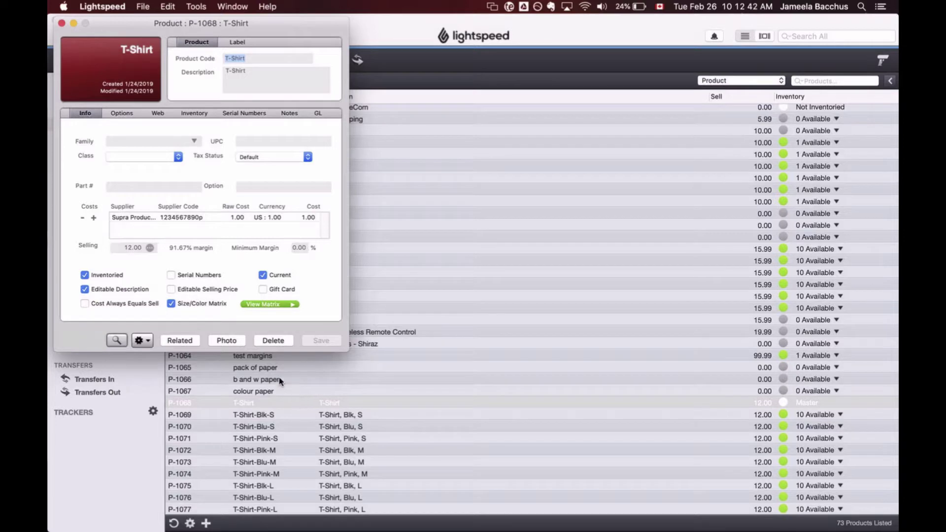
click(160, 115)
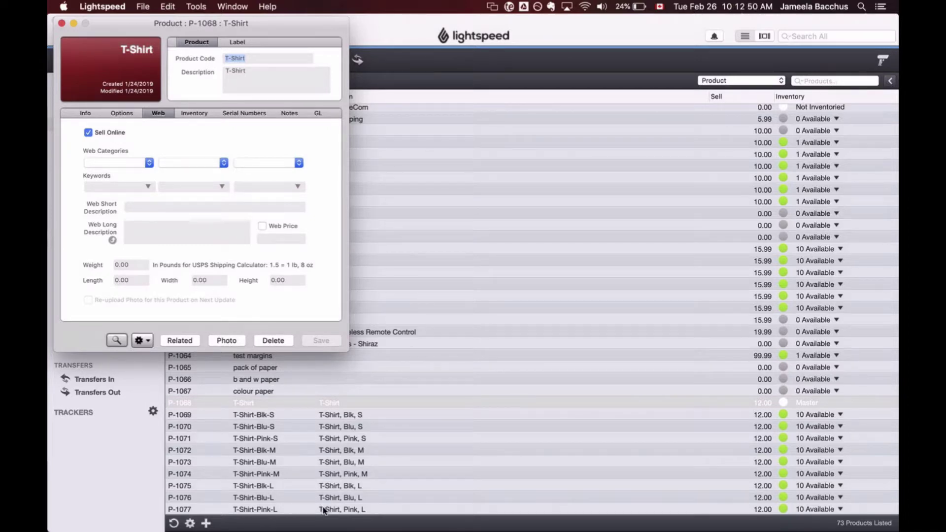
Open the Set Product Info tool, move it aside, and bring the T-Shirt window forward
click(192, 8)
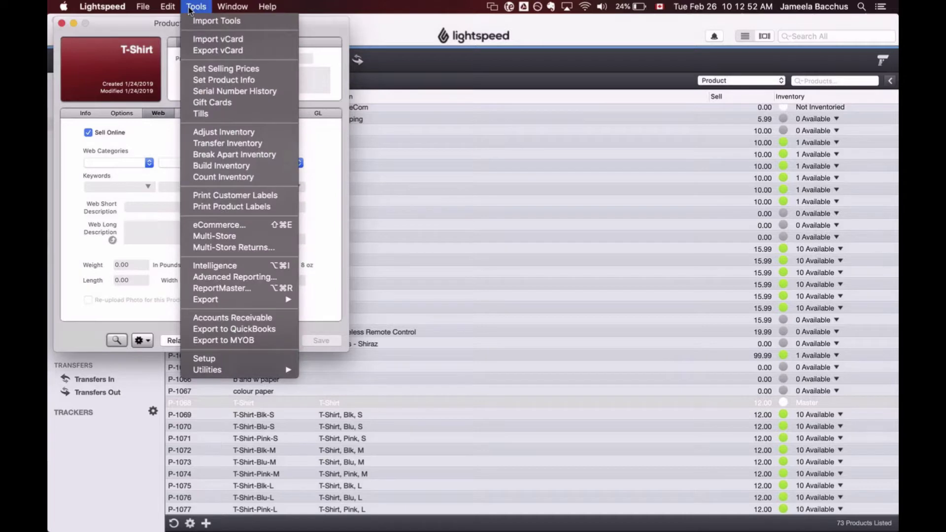
click(212, 81)
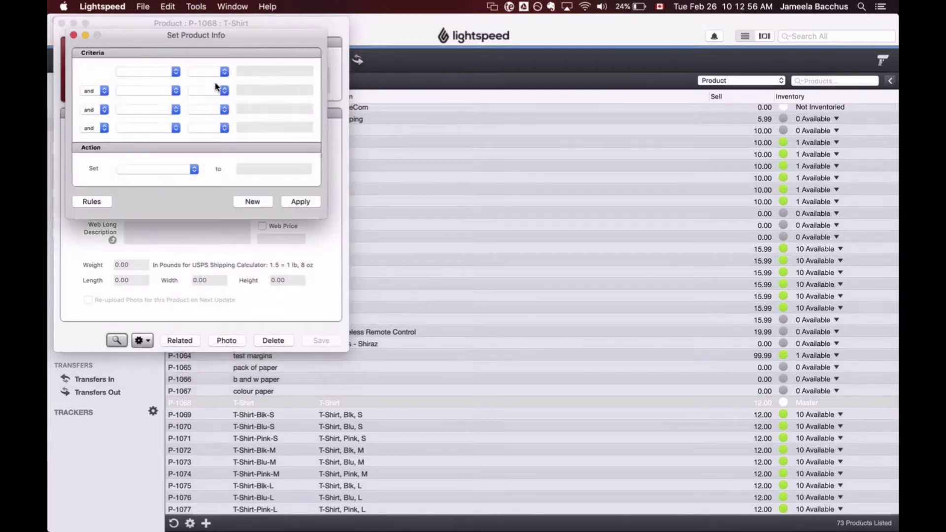
drag(220, 36, 503, 20)
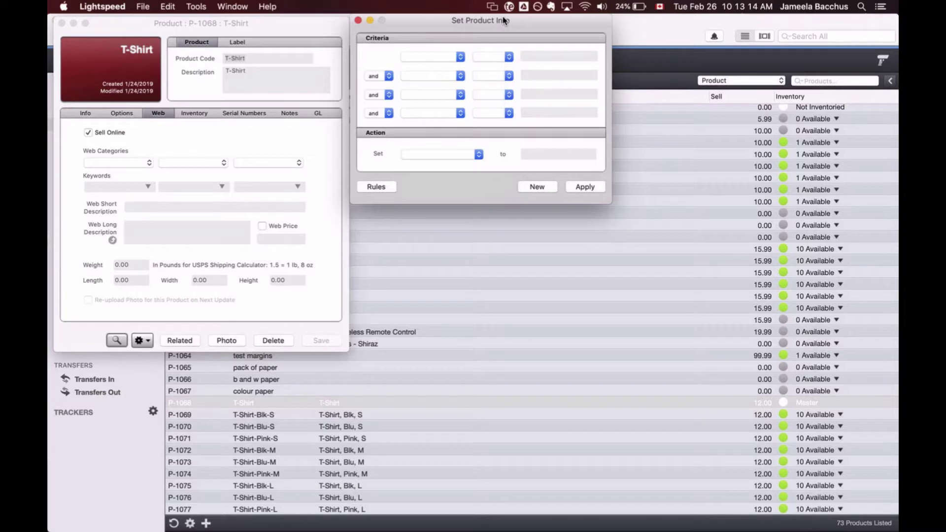
click(196, 7)
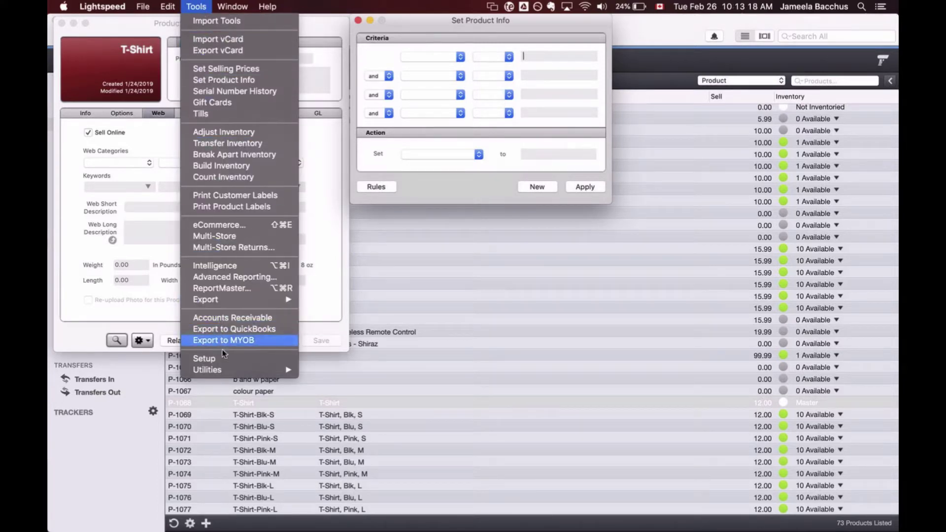
mouse_move(226, 370)
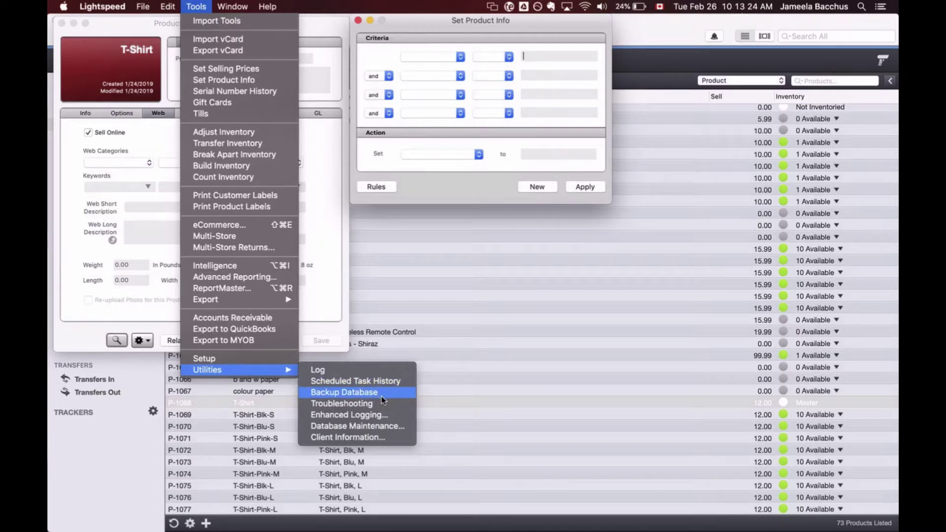
click(333, 317)
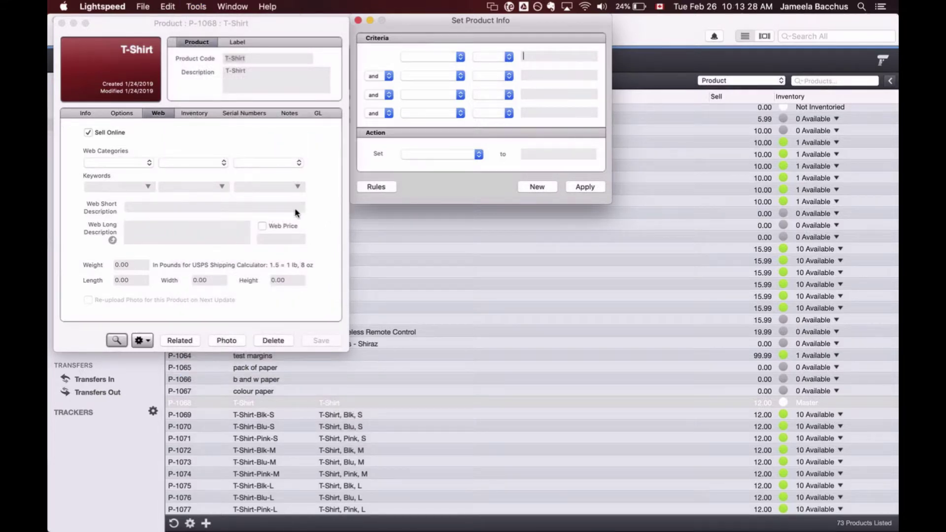
click(275, 82)
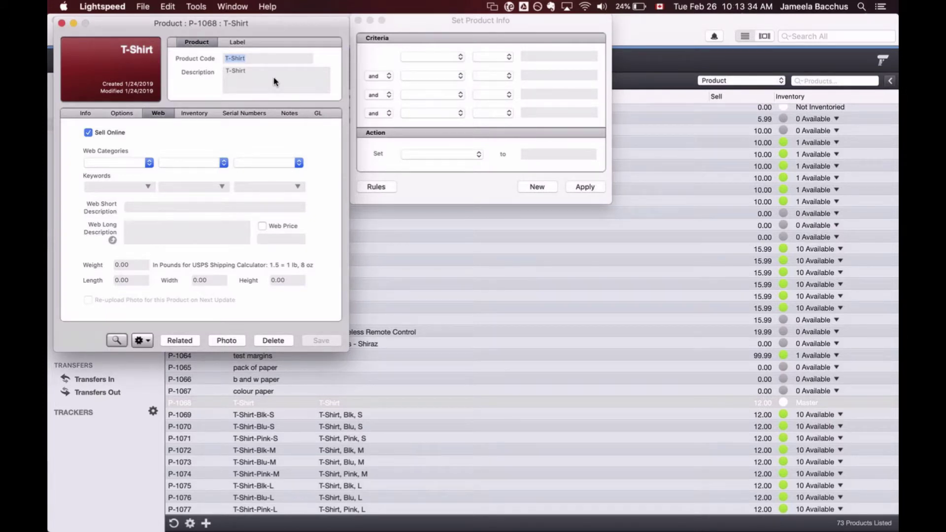
Copy the Product Code 'T-Shirt' and shift the Set Product Info dialog right
click(254, 59)
drag(254, 58, 220, 58)
right_click(233, 58)
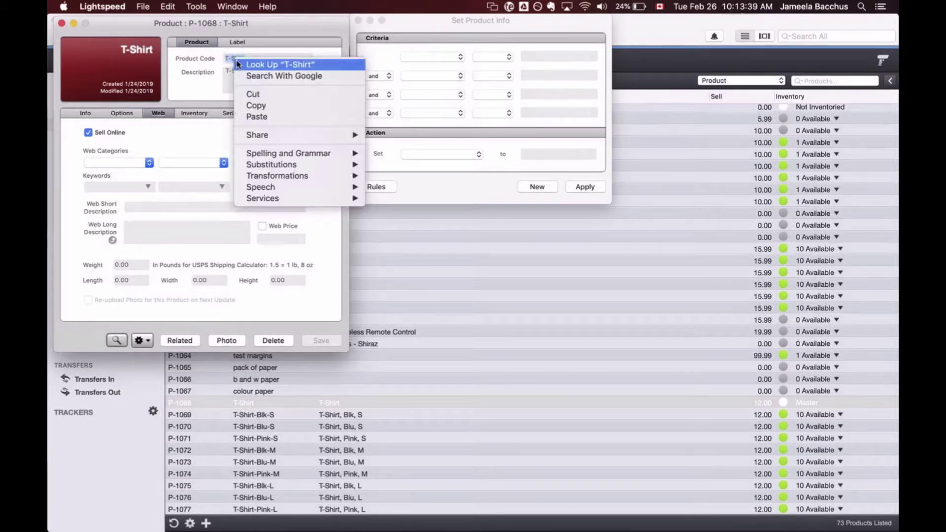
click(254, 106)
drag(444, 22, 474, 24)
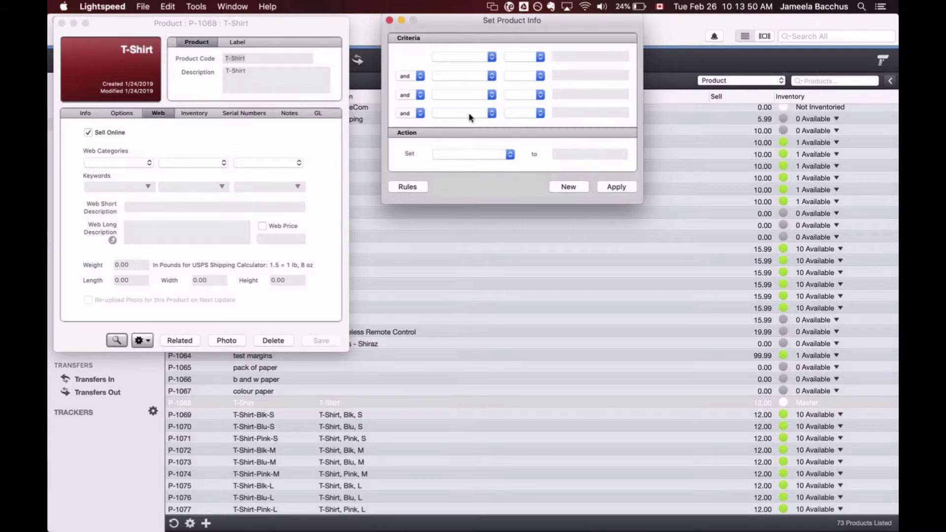
drag(492, 24, 491, 25)
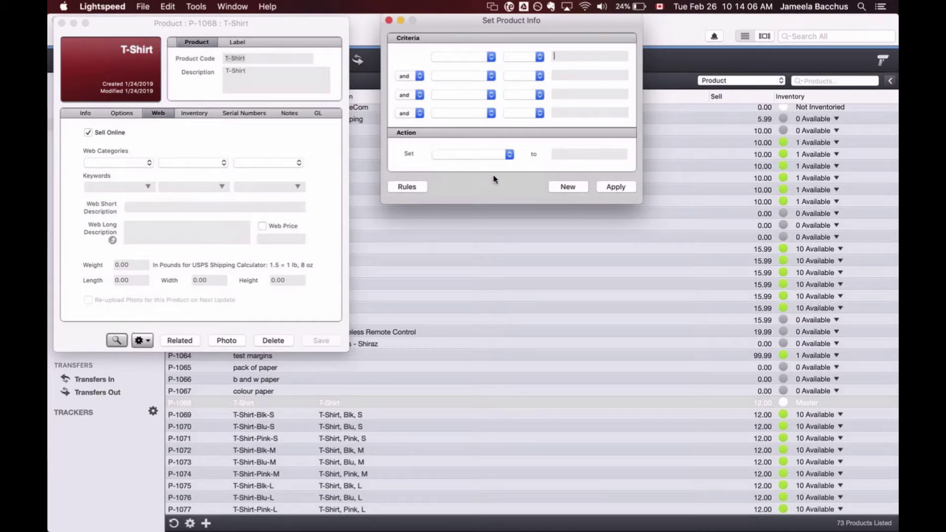
Set the criterion to Product Code begins with pasted 'T-Shirt', matching 17 of 75 products
click(486, 57)
click(477, 65)
click(516, 59)
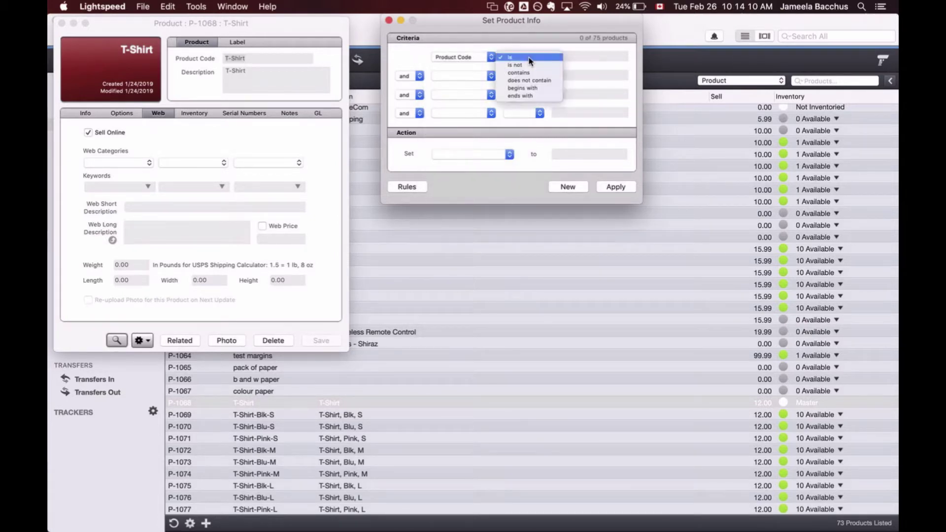
click(528, 88)
right_click(564, 55)
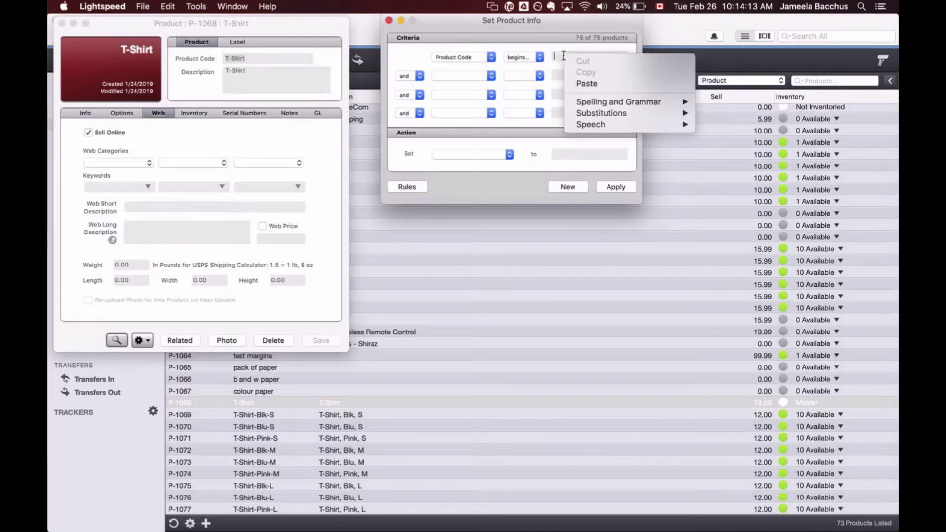
click(582, 84)
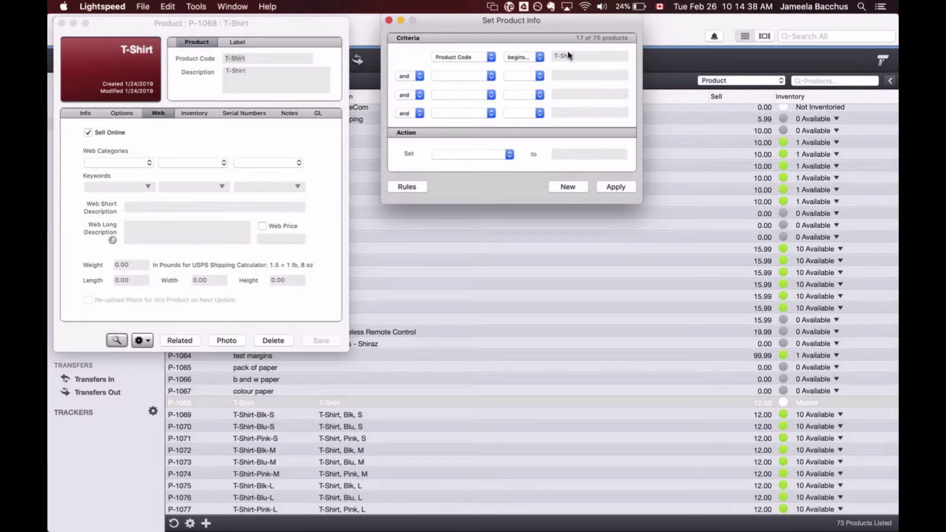
click(492, 76)
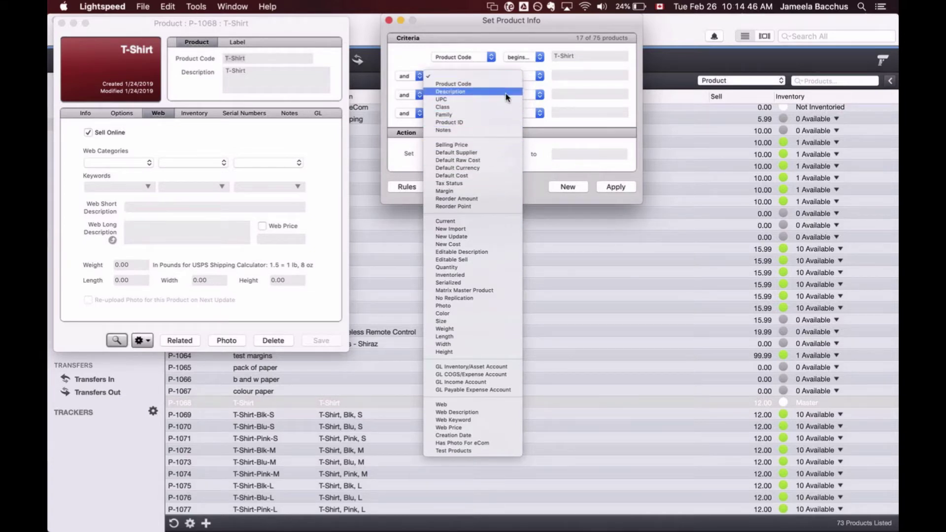
click(555, 129)
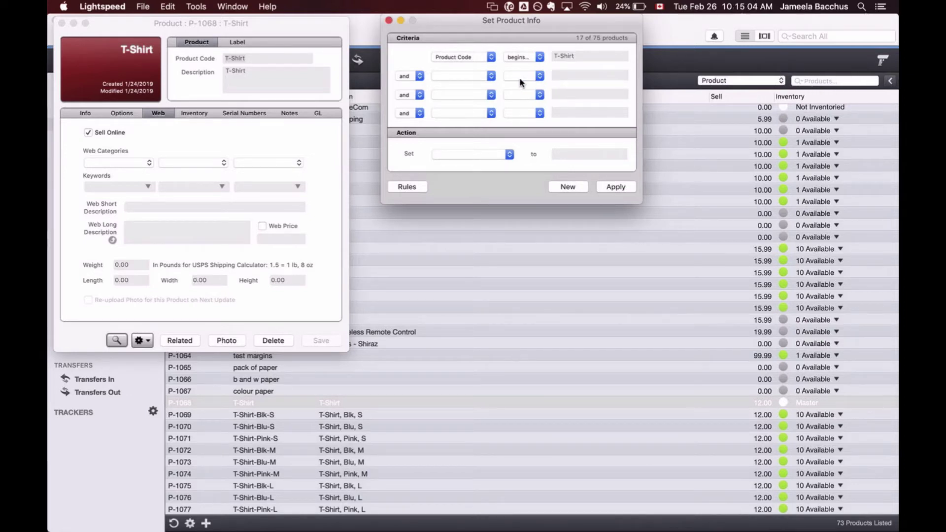
Set Web to on for the 17 matching products, confirming and dismissing the notice
click(508, 154)
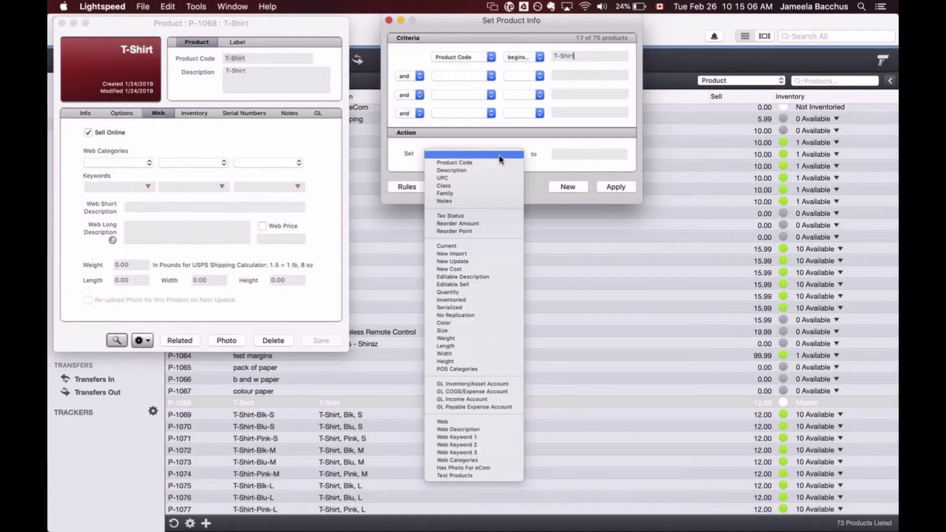
click(495, 422)
click(556, 155)
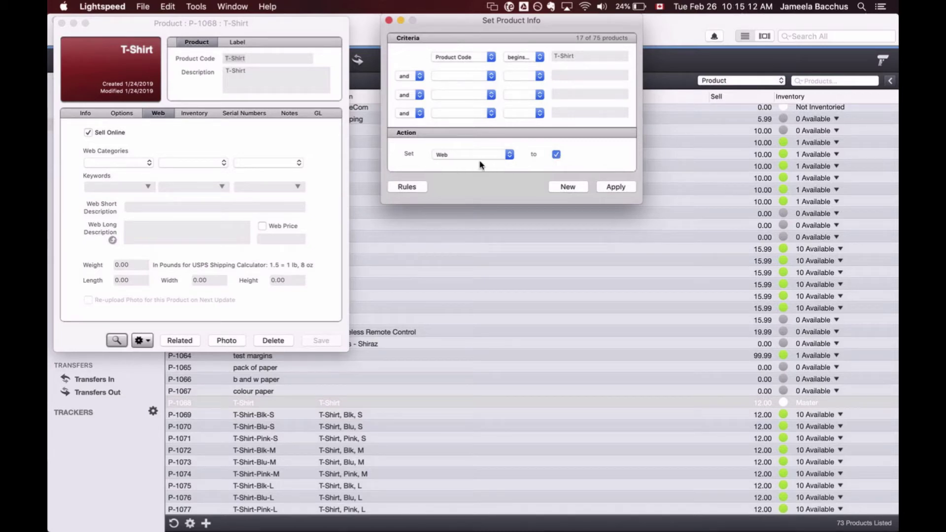
click(616, 189)
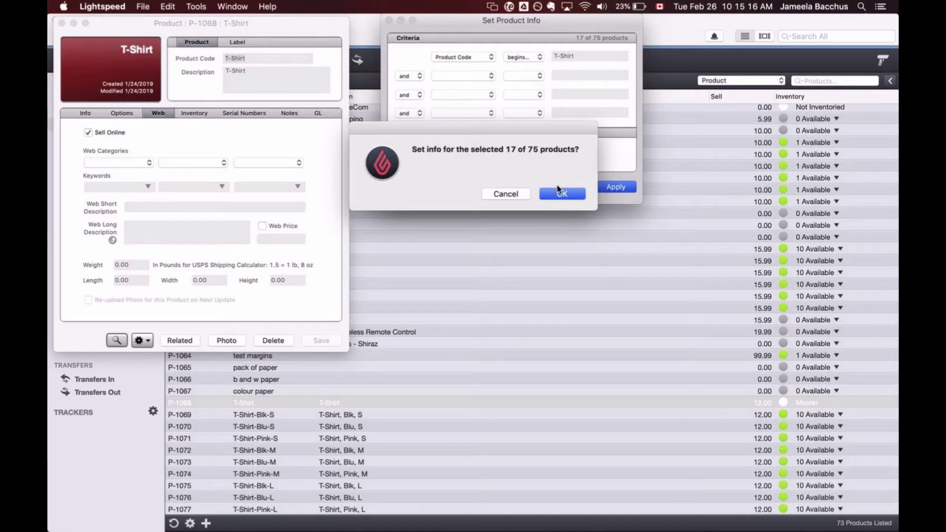
click(561, 195)
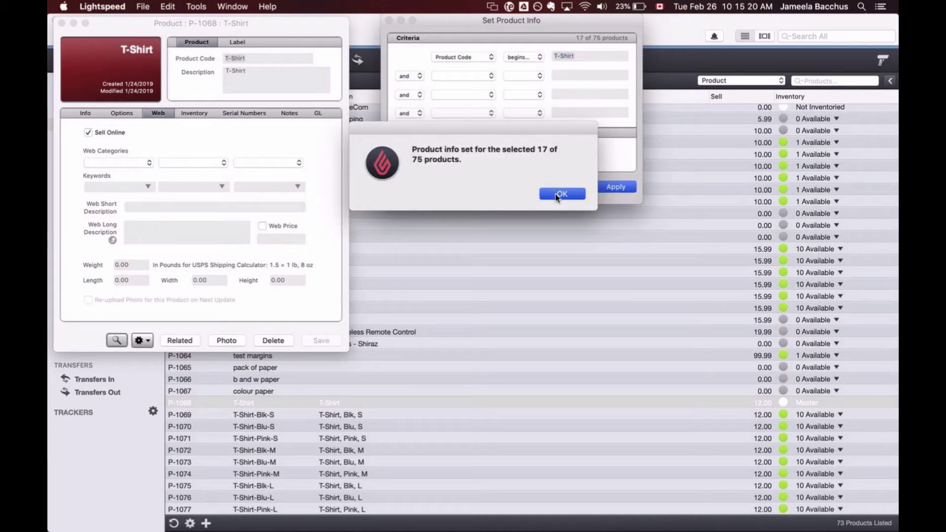
click(556, 194)
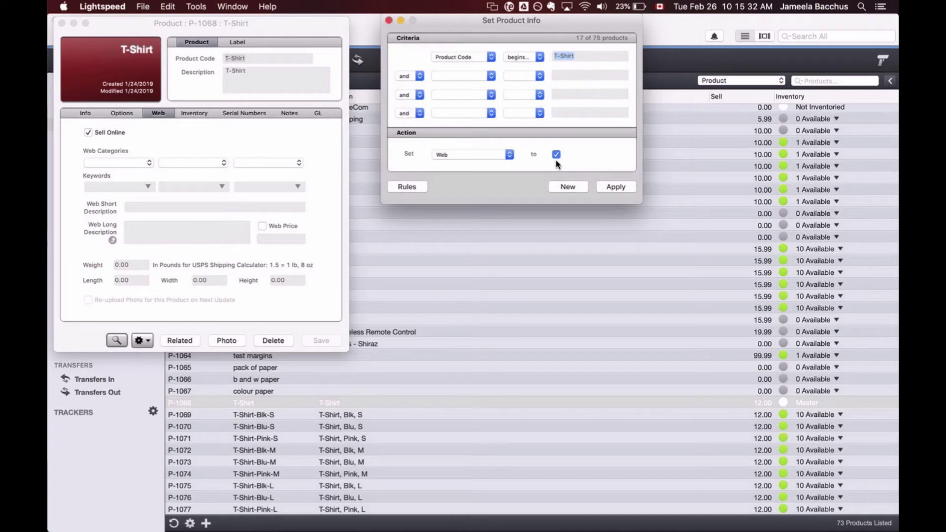
Apply Web Categories Testing Accessories > Robot > Misc to the 17 matching products
click(508, 155)
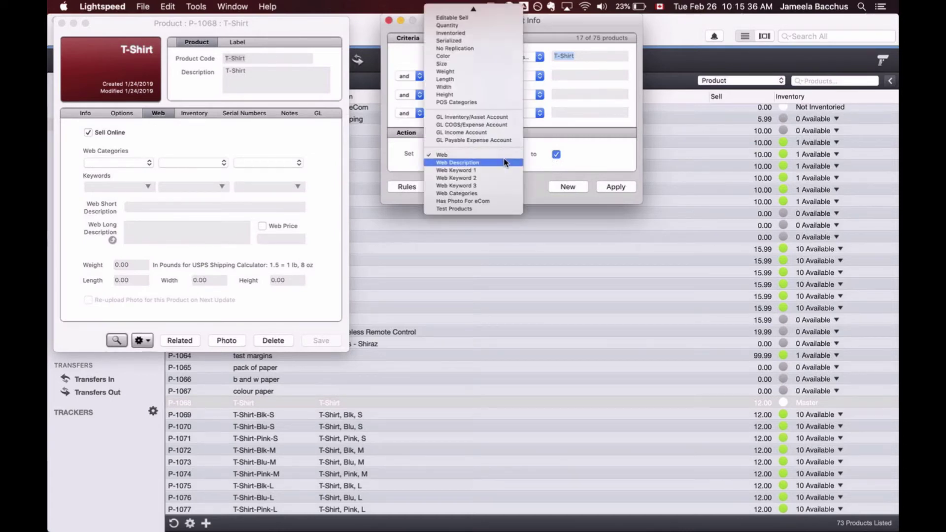
click(493, 193)
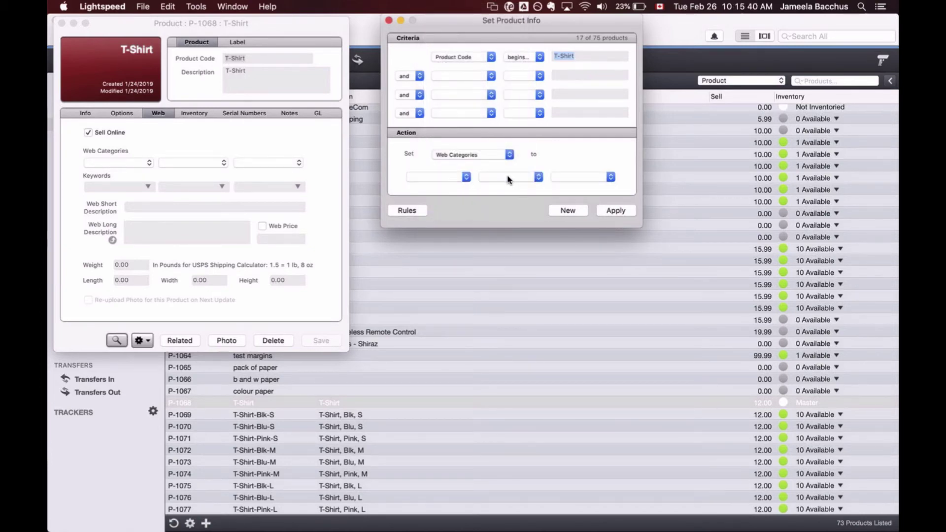
click(466, 177)
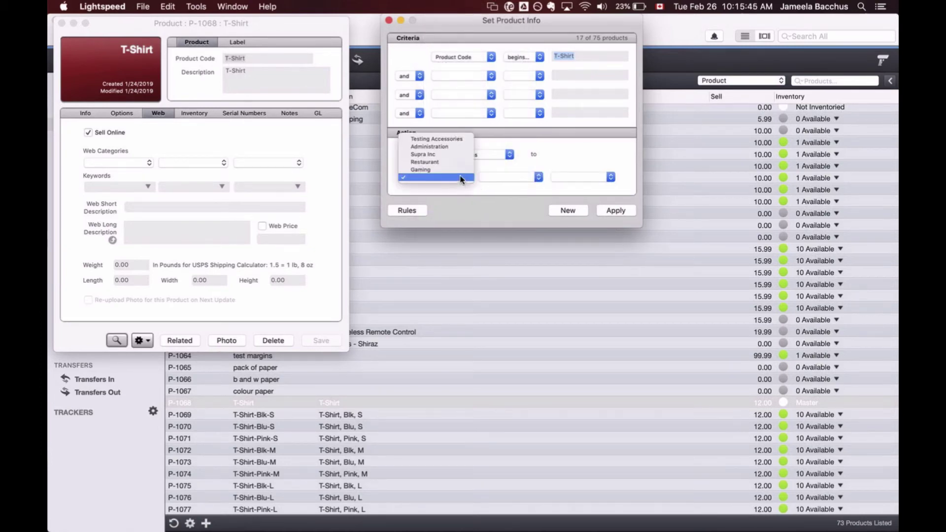
click(463, 139)
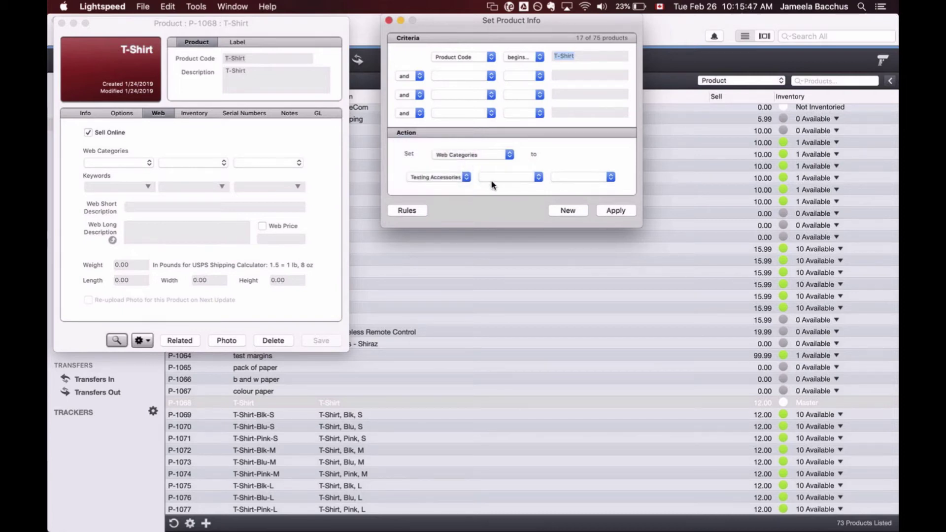
click(514, 178)
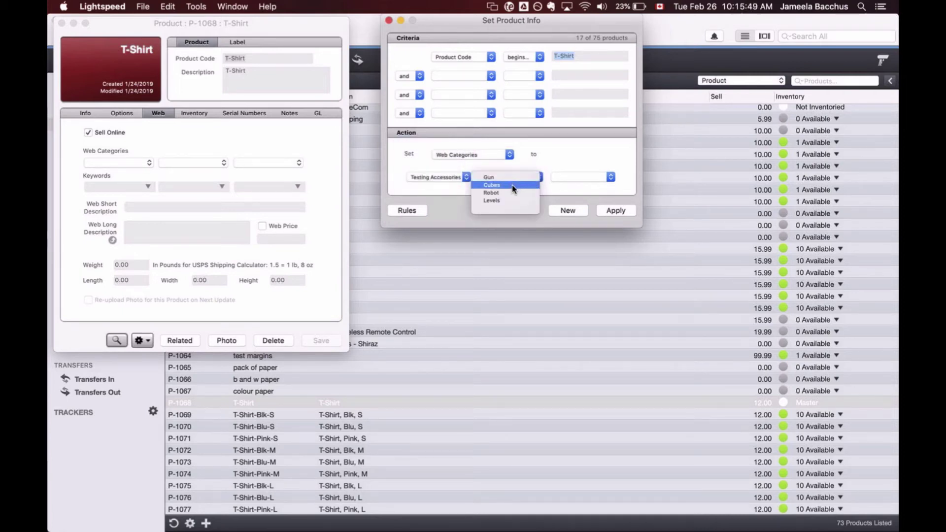
click(512, 192)
click(565, 181)
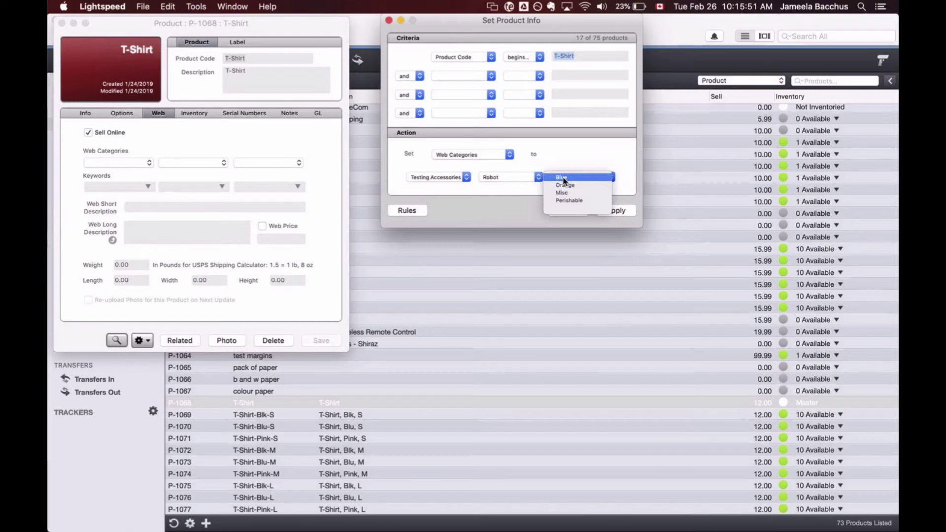
click(602, 193)
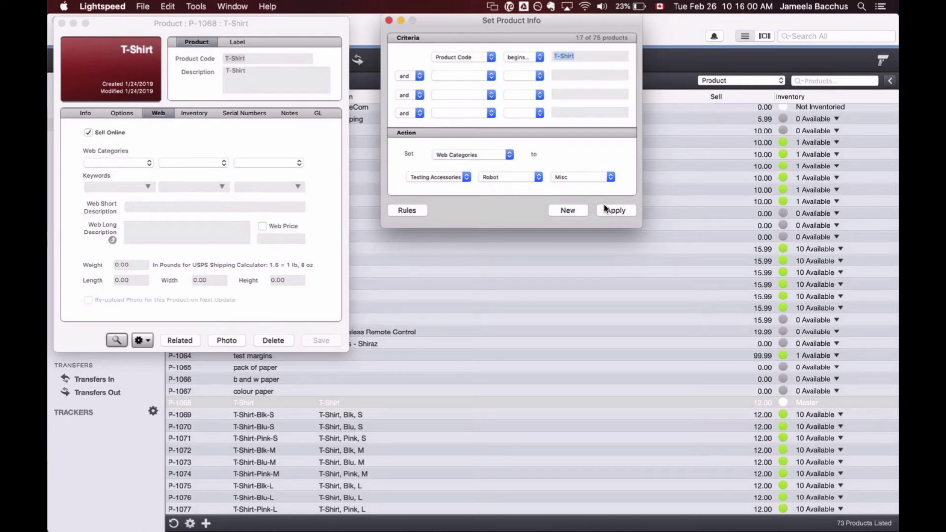
click(619, 212)
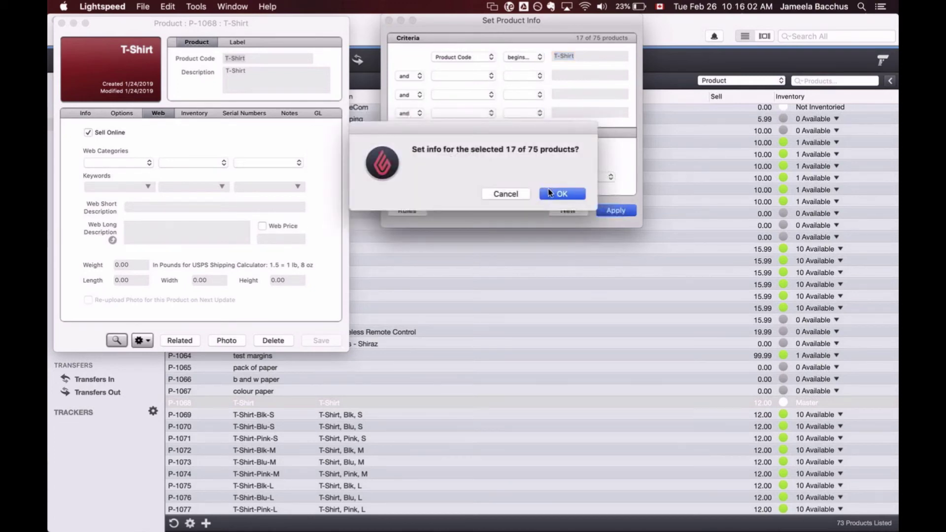
click(550, 194)
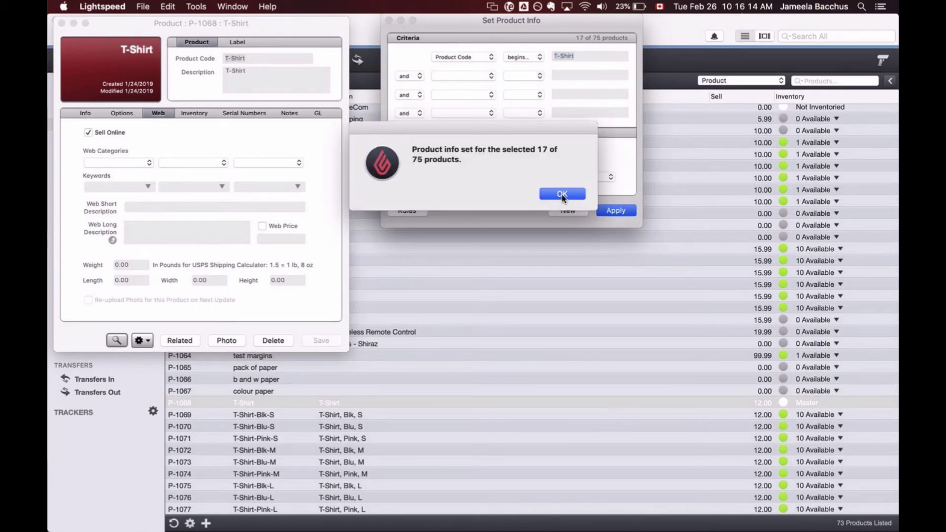
click(562, 194)
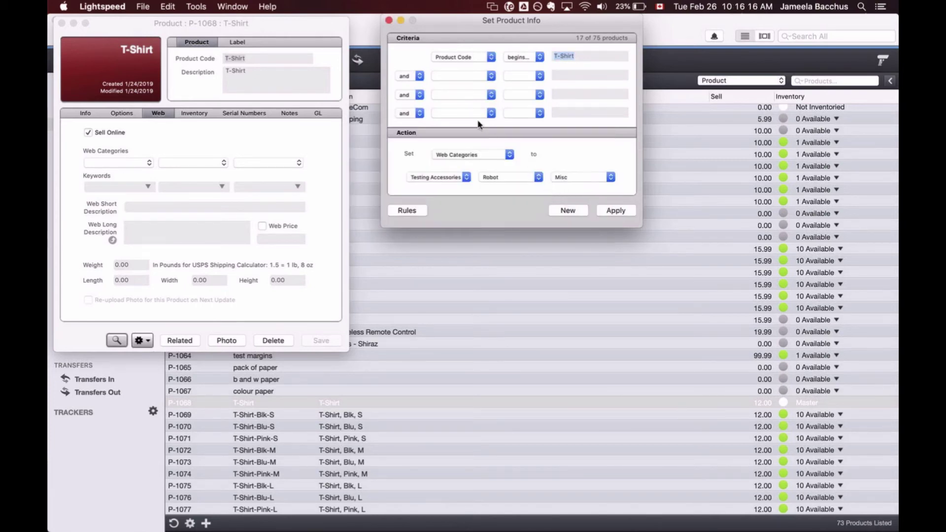
Close Set Product Info and reopen P-1068 to view its updated Web categories
click(389, 21)
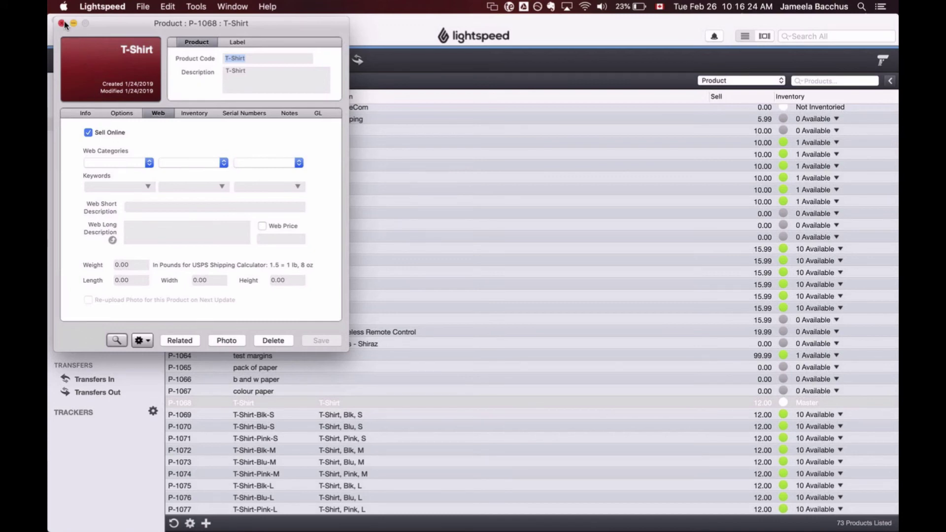
key(super+w)
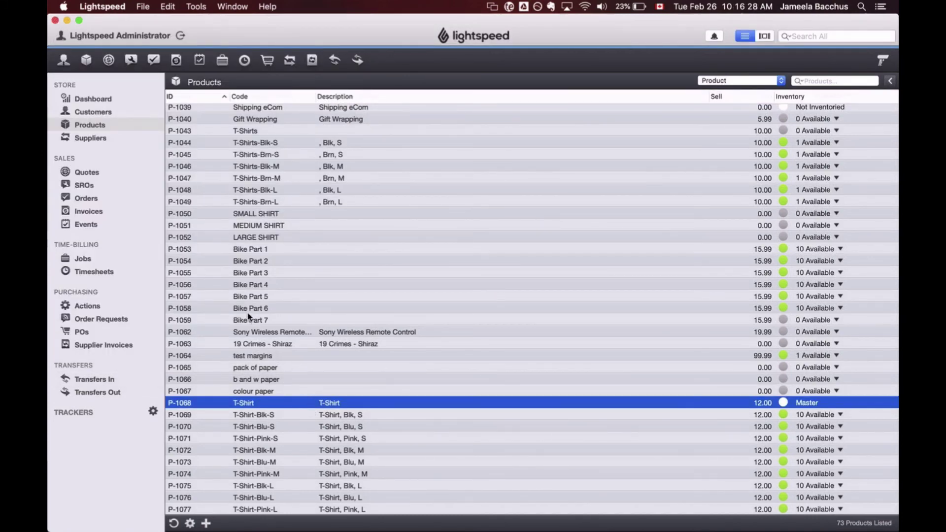
key(Return)
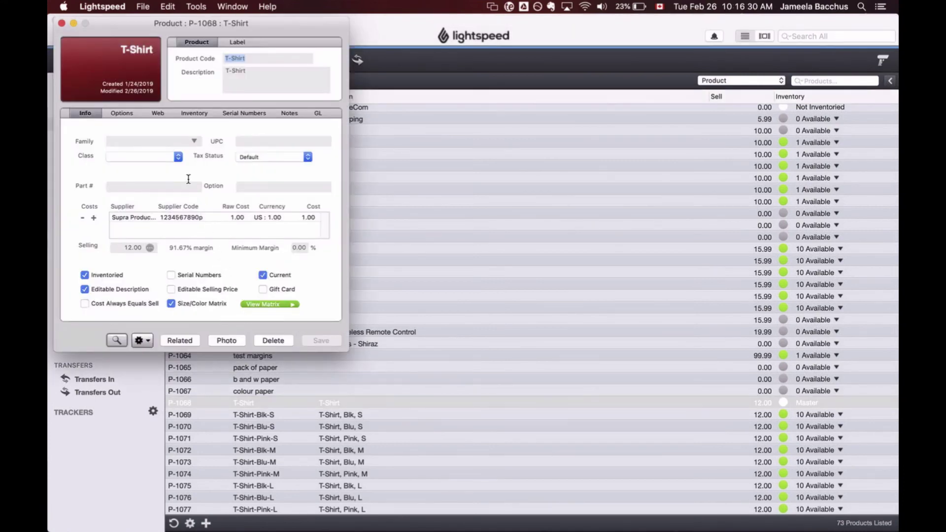
click(157, 114)
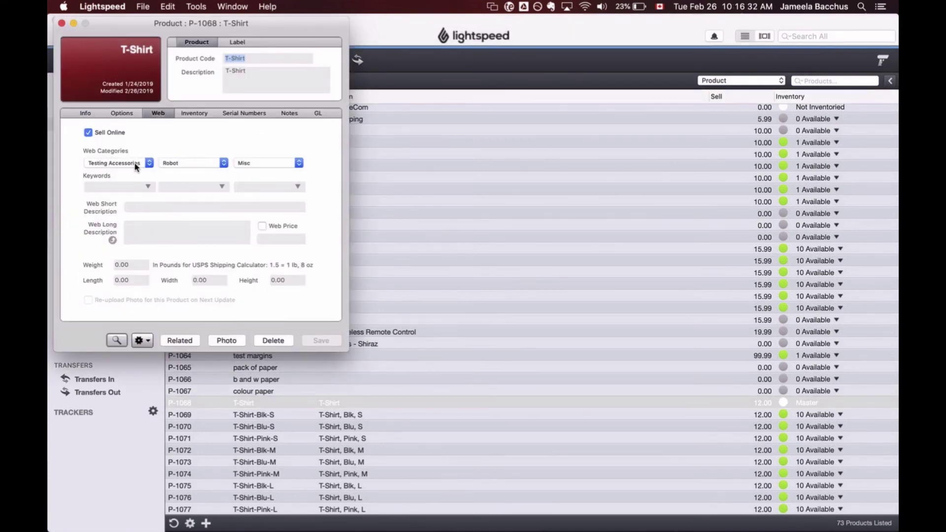